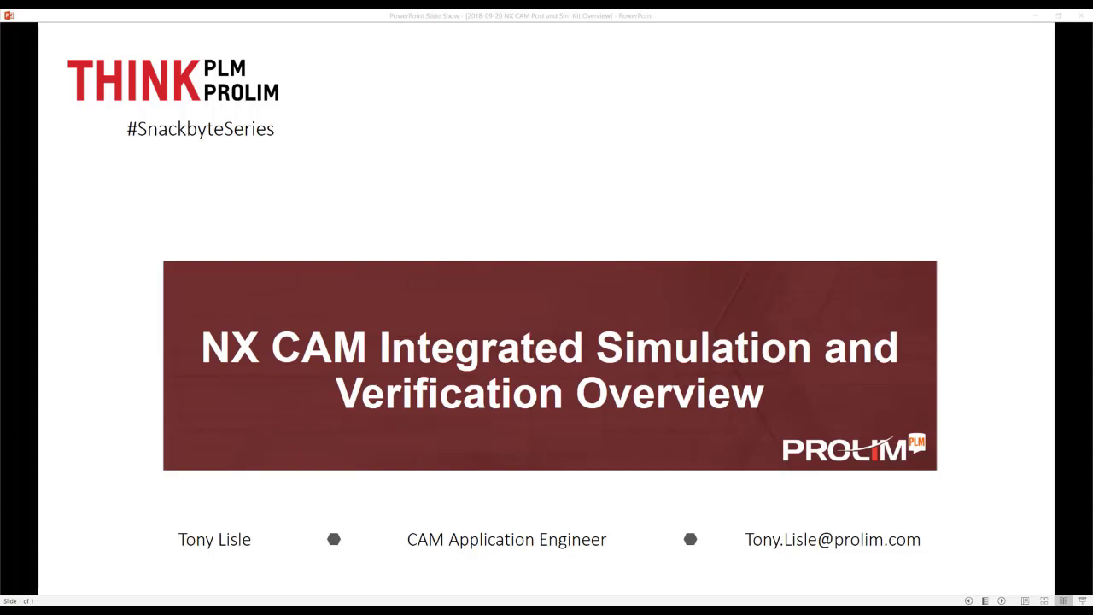
# - Leave the PowerPoint title slide and bring up the NX 12 Post_and_Sim_Overview part
pyautogui.hotkey('alt', 'Tab')
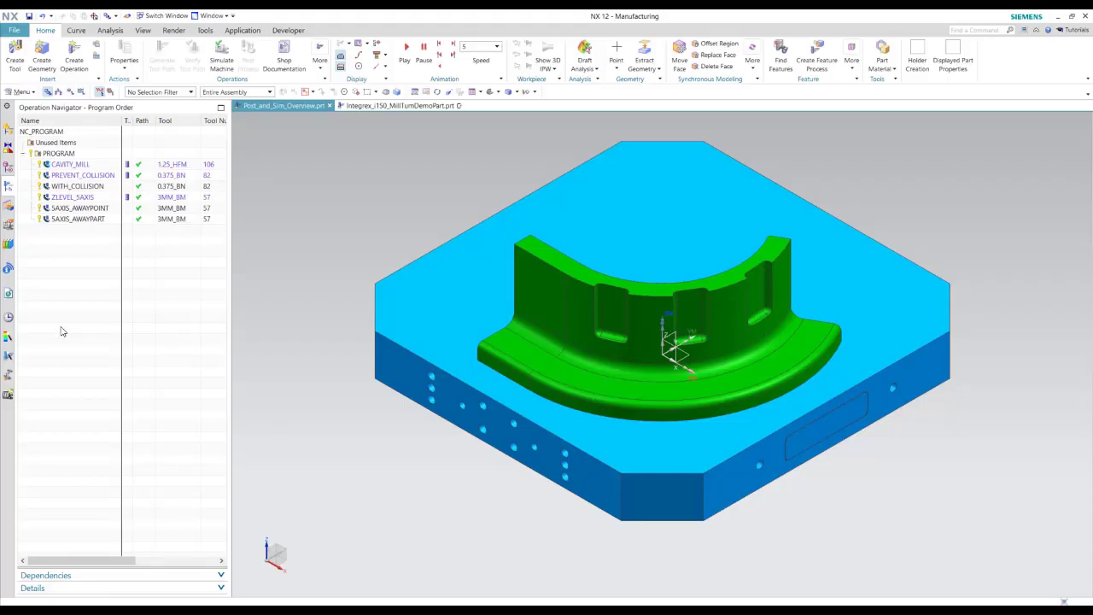
pyautogui.click(74, 167)
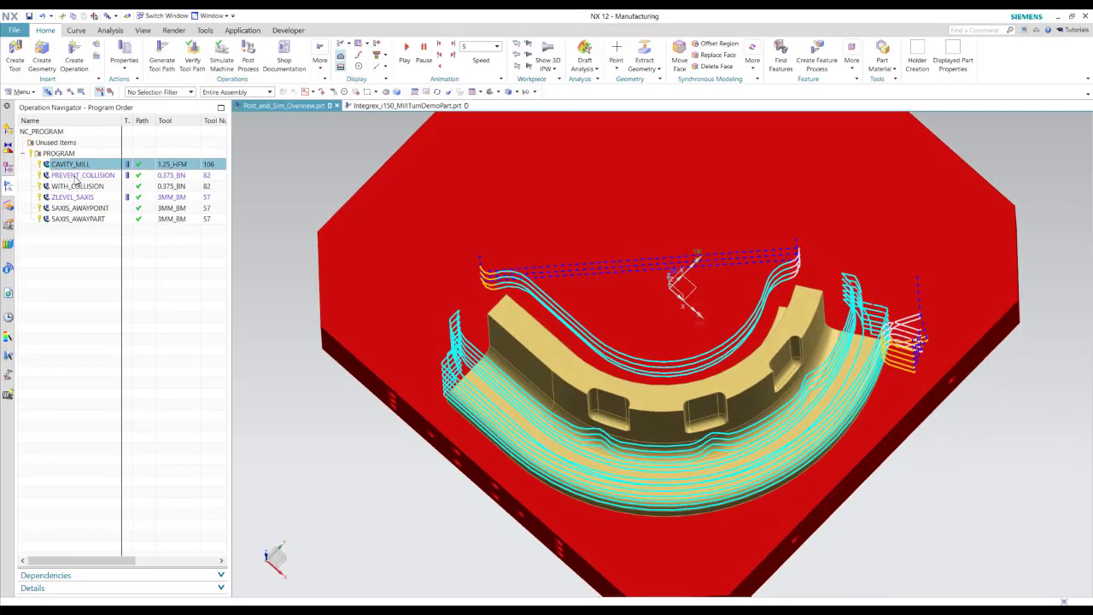
pyautogui.click(77, 176)
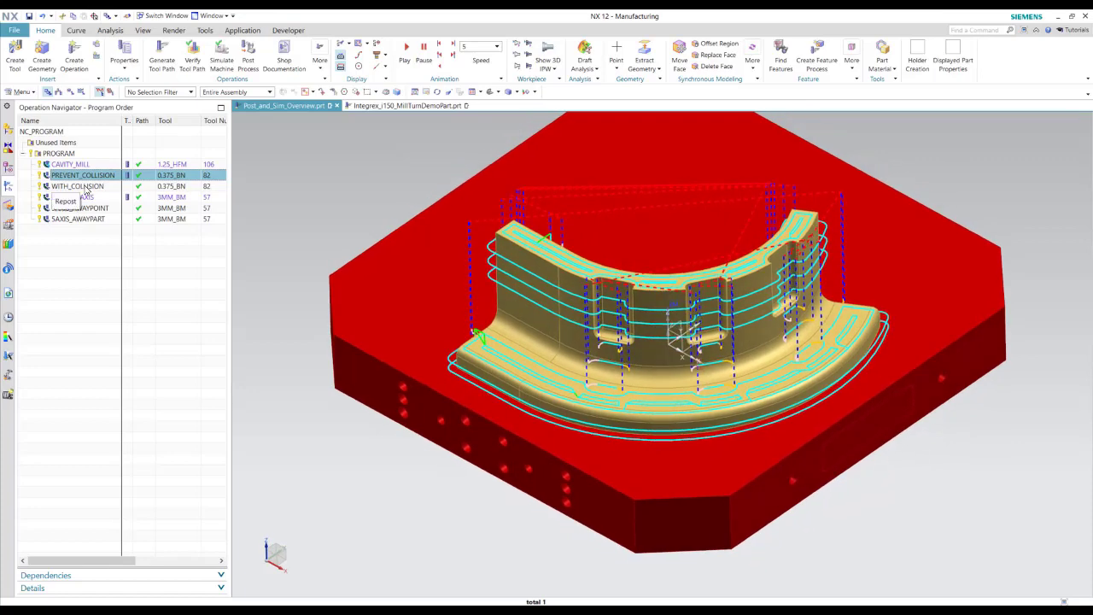
pyautogui.click(84, 186)
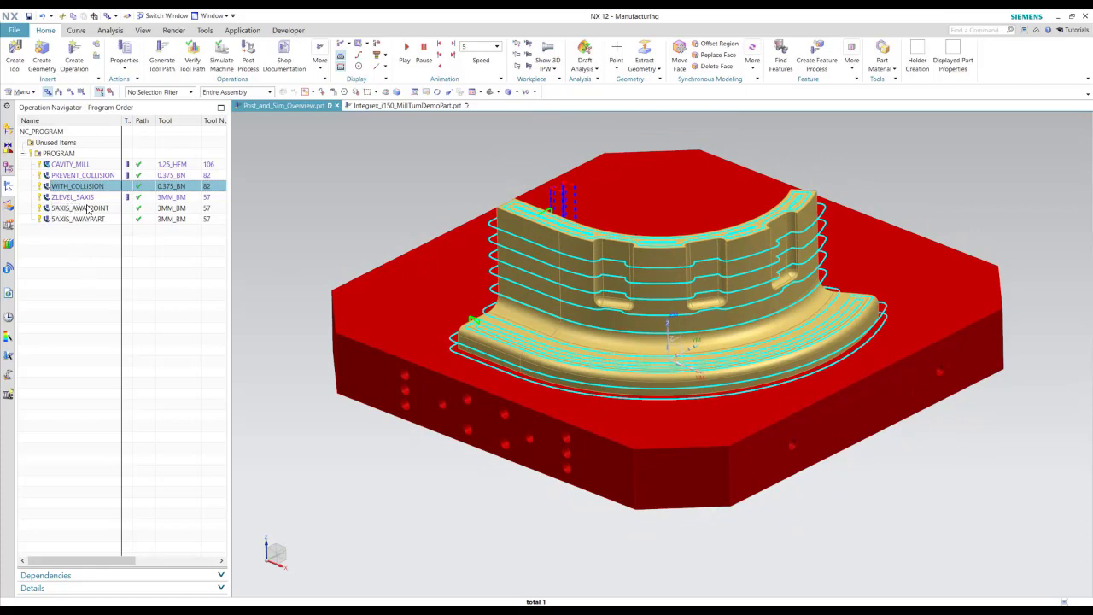
pyautogui.click(82, 207)
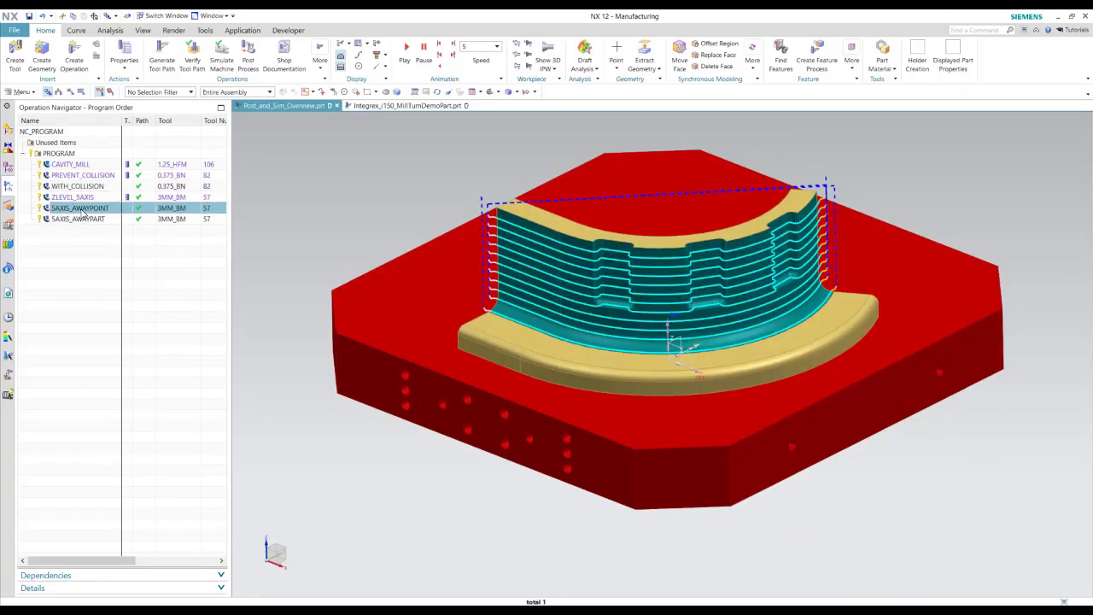
pyautogui.click(76, 218)
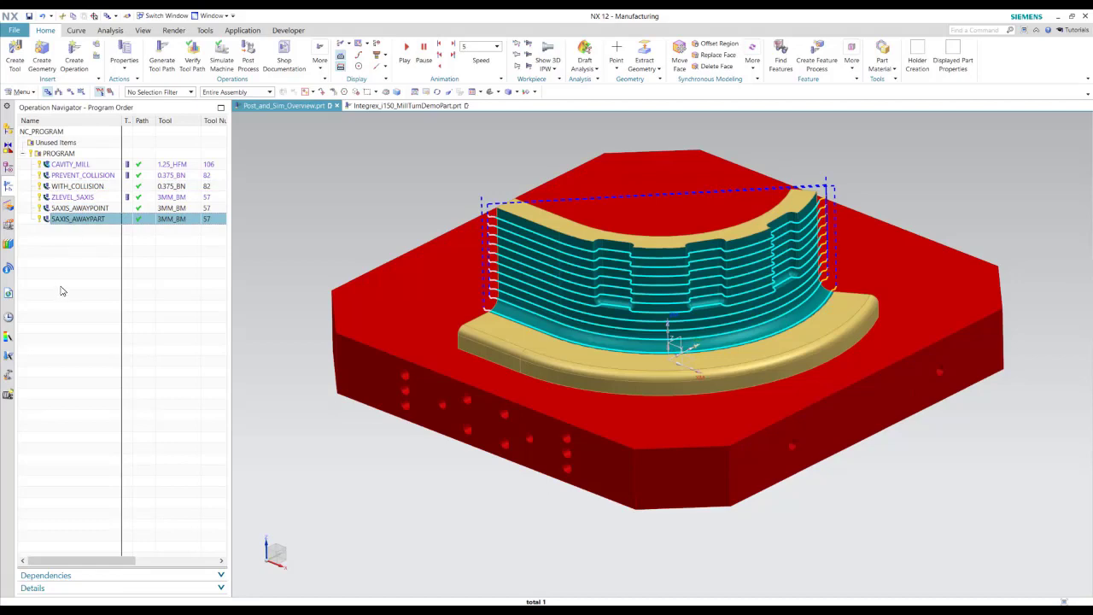
pyautogui.click(72, 165)
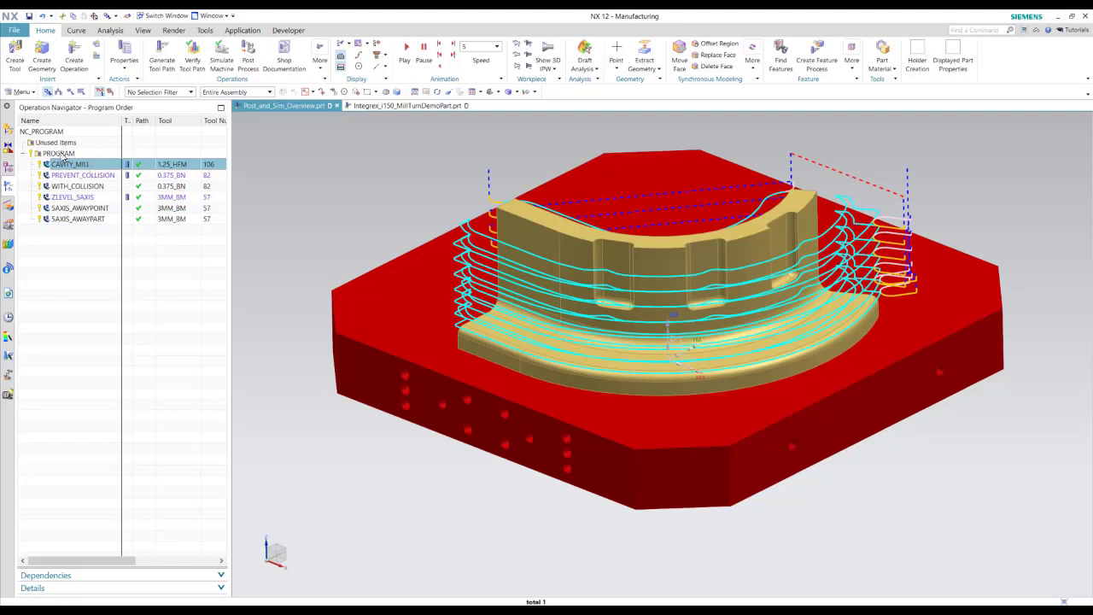
pyautogui.click(53, 153)
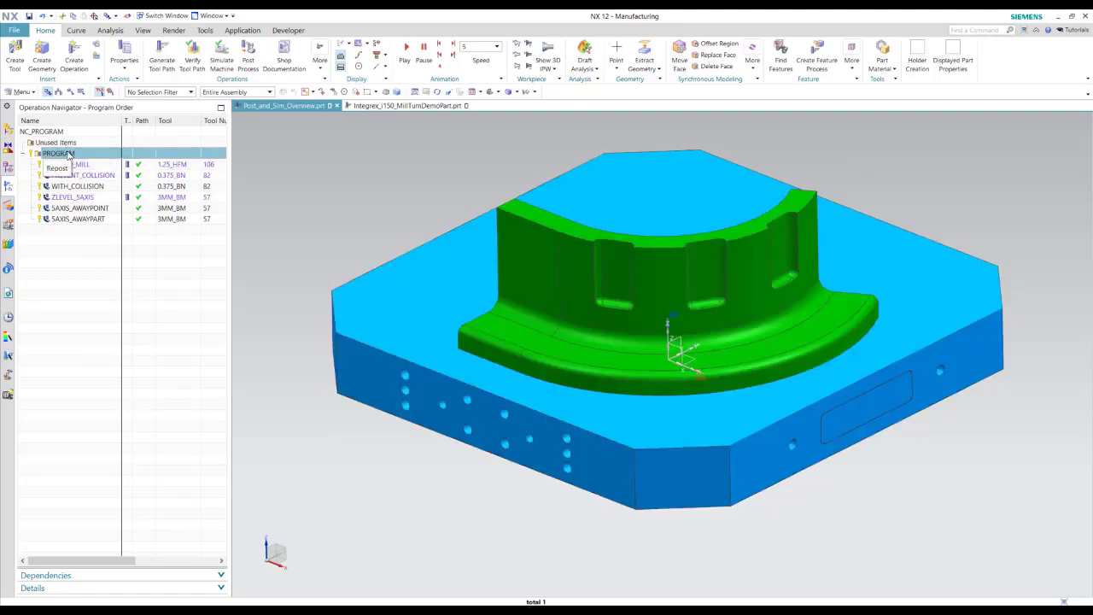
# - Choose the Mazak_VARIAXIS_i-600 postprocessor for the whole program
pyautogui.click(249, 53)
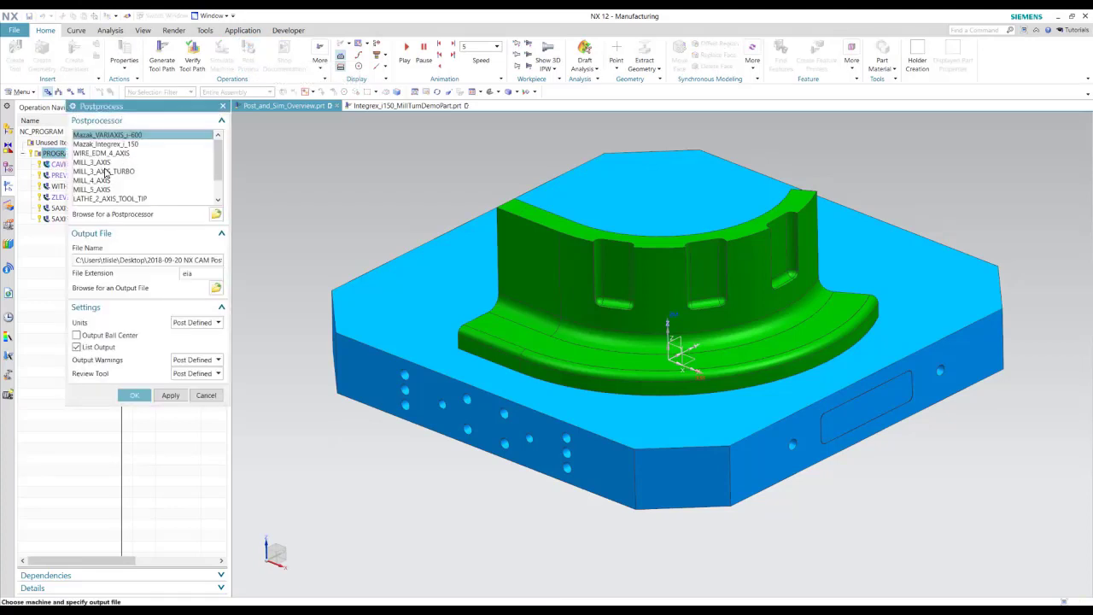
pyautogui.scroll(-1, 105, 174)
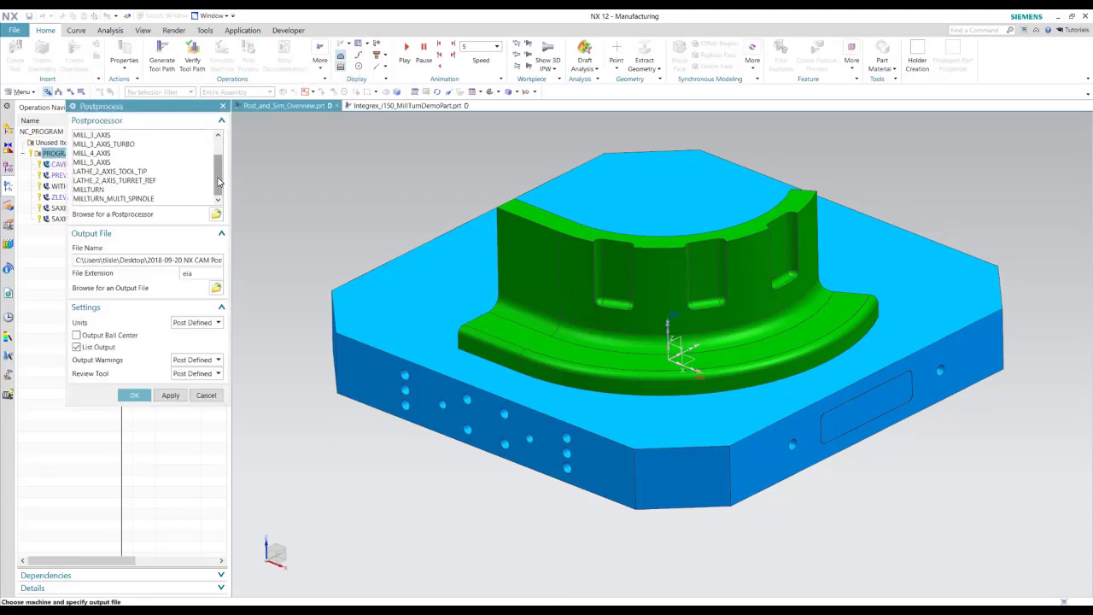
pyautogui.moveTo(217, 182); pyautogui.dragTo(218, 146)
pyautogui.click(92, 144)
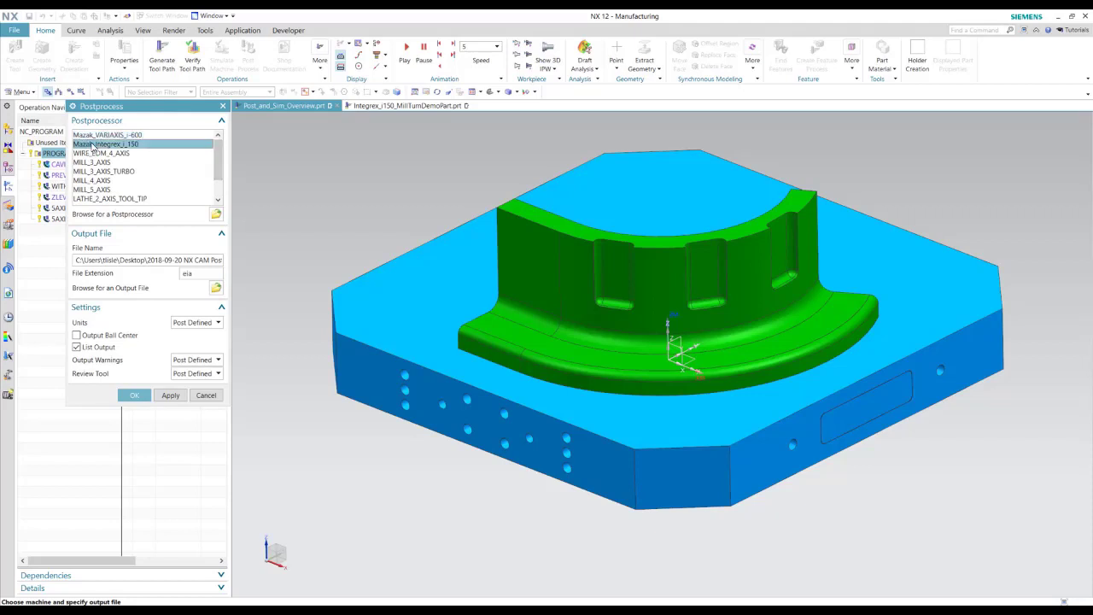
pyautogui.click(119, 135)
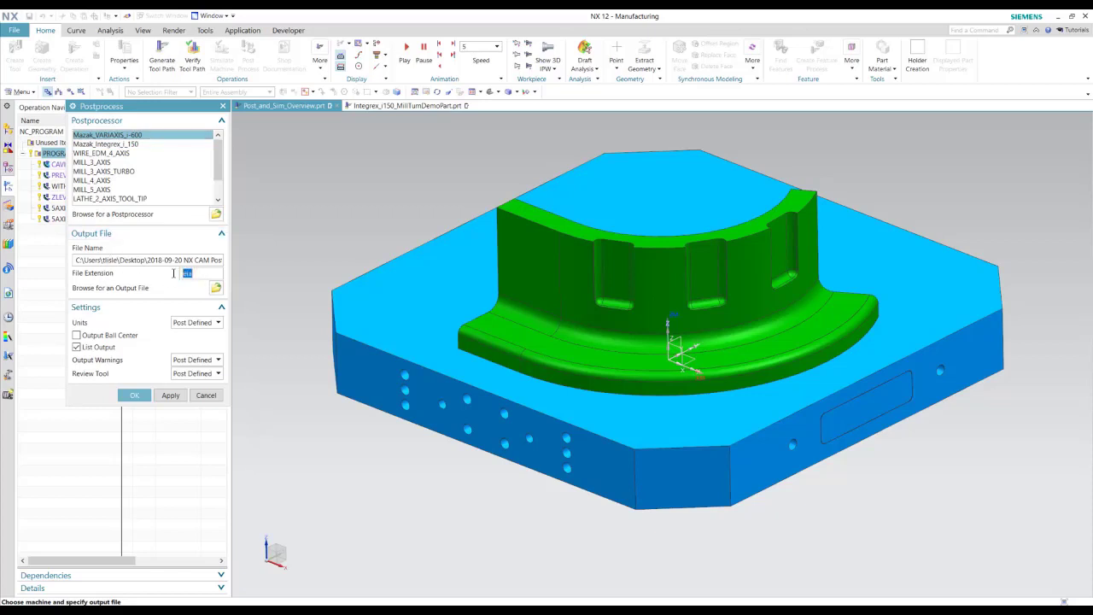
# - Set the output to Post_and_Sim_Overview.nc and run the postprocessor
pyautogui.click(216, 288)
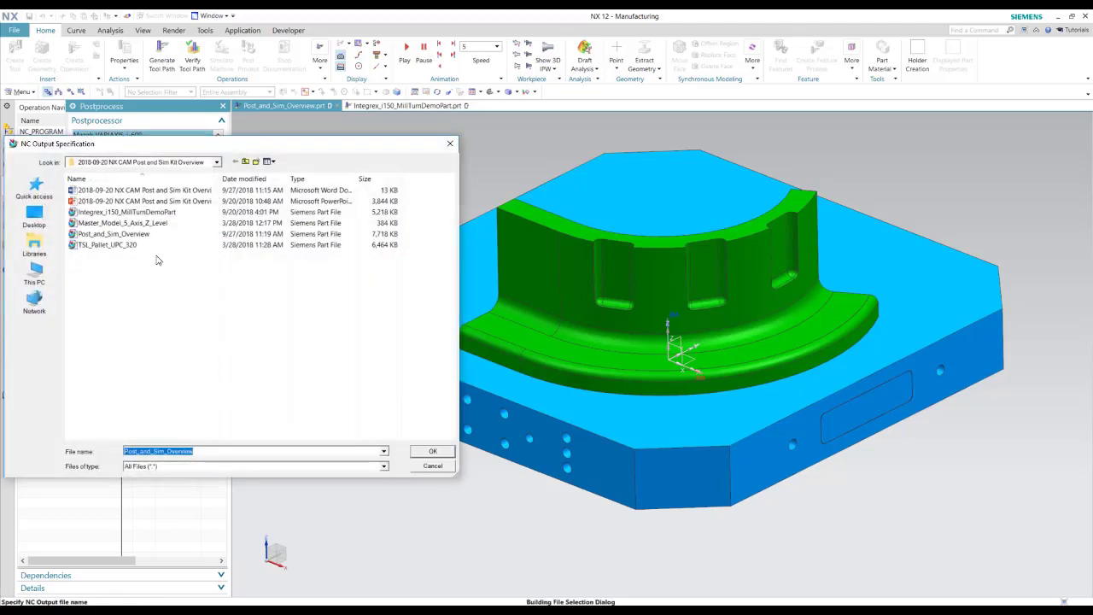
pyautogui.click(431, 456)
pyautogui.click(133, 396)
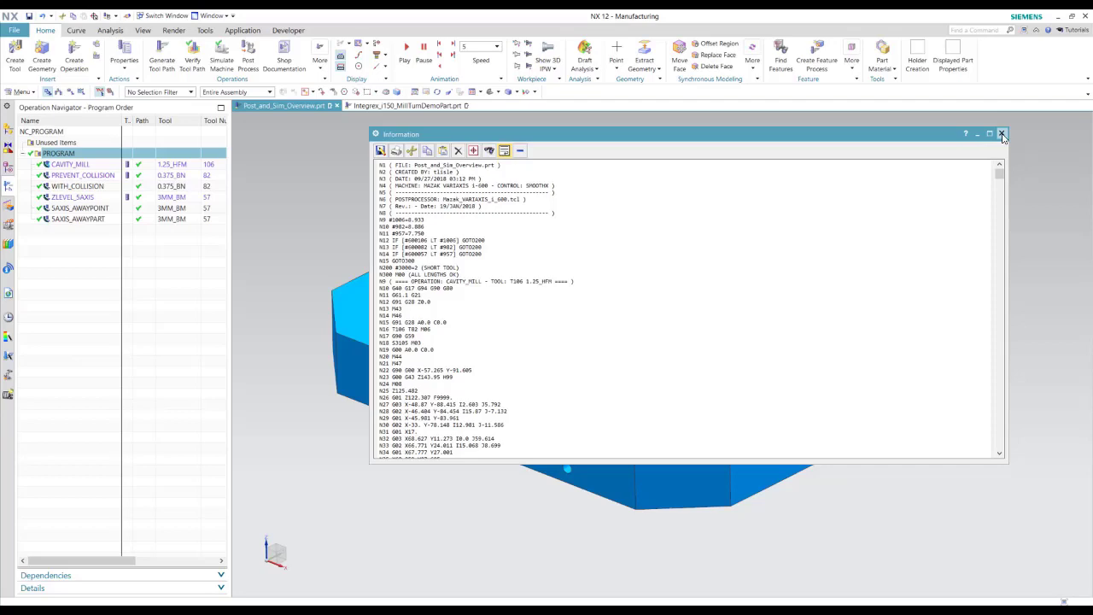
# - Review the 4,550-line Post_and_Sim_Overview.nc in Notepad++, then close Notepad++
pyautogui.click(1002, 134)
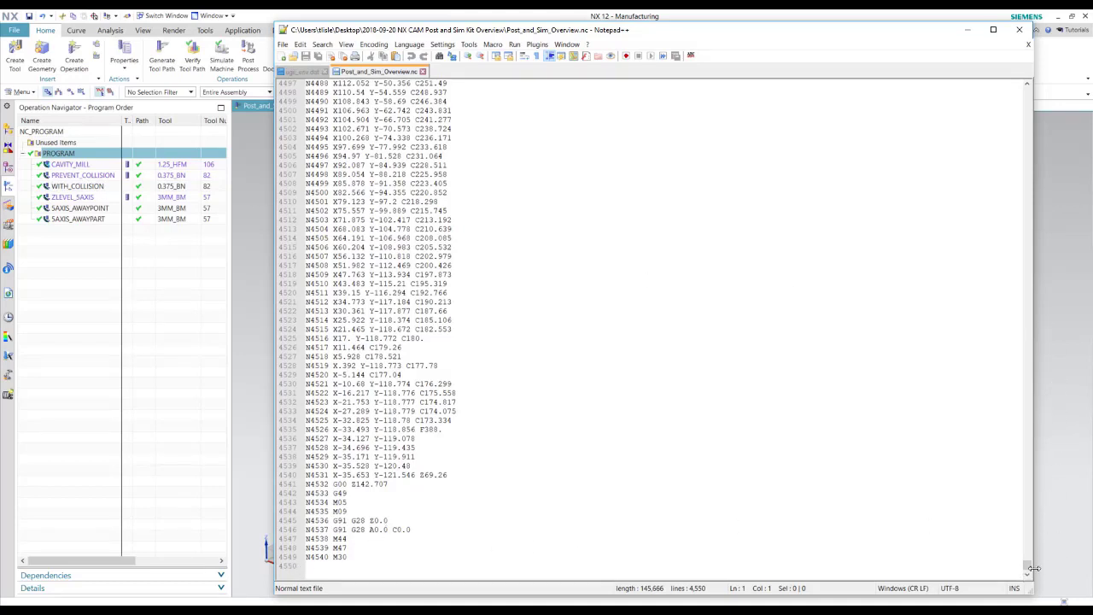
pyautogui.moveTo(1027, 567); pyautogui.dragTo(1049, 84)
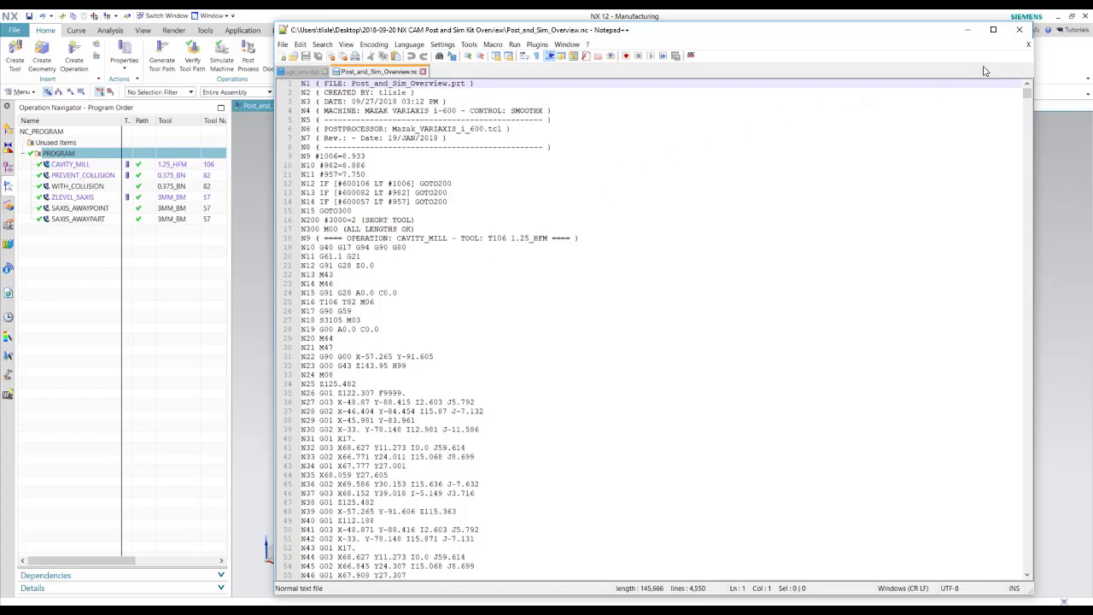
pyautogui.click(1021, 31)
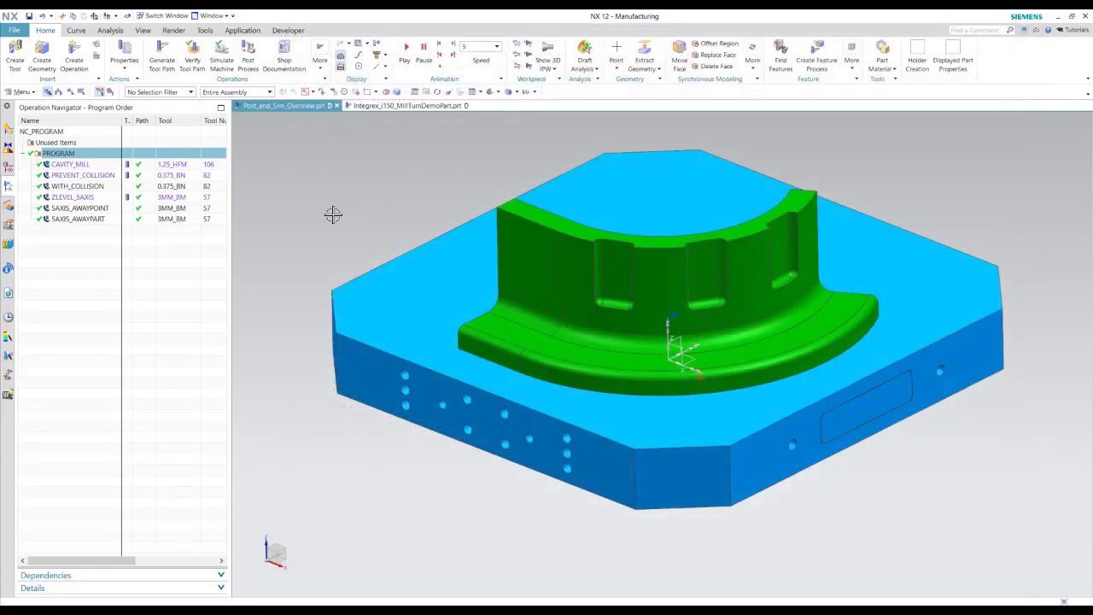
# - Search the machine library for MILL-class machines to replace GENERIC_MACHINE
pyautogui.moveTo(333, 215); pyautogui.dragTo(367, 201, button='middle')
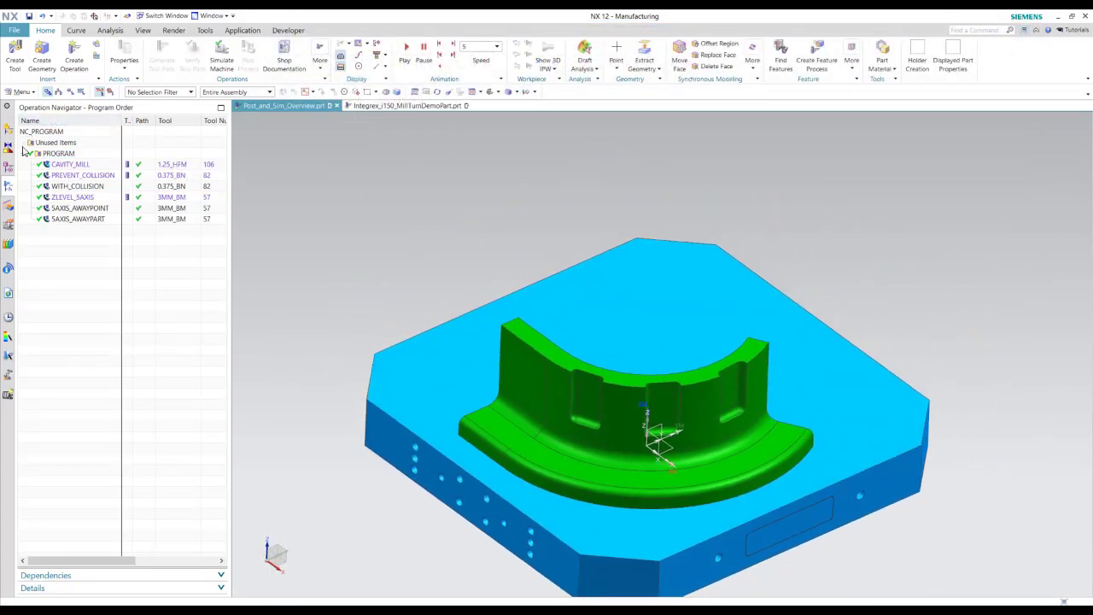
pyautogui.click(58, 91)
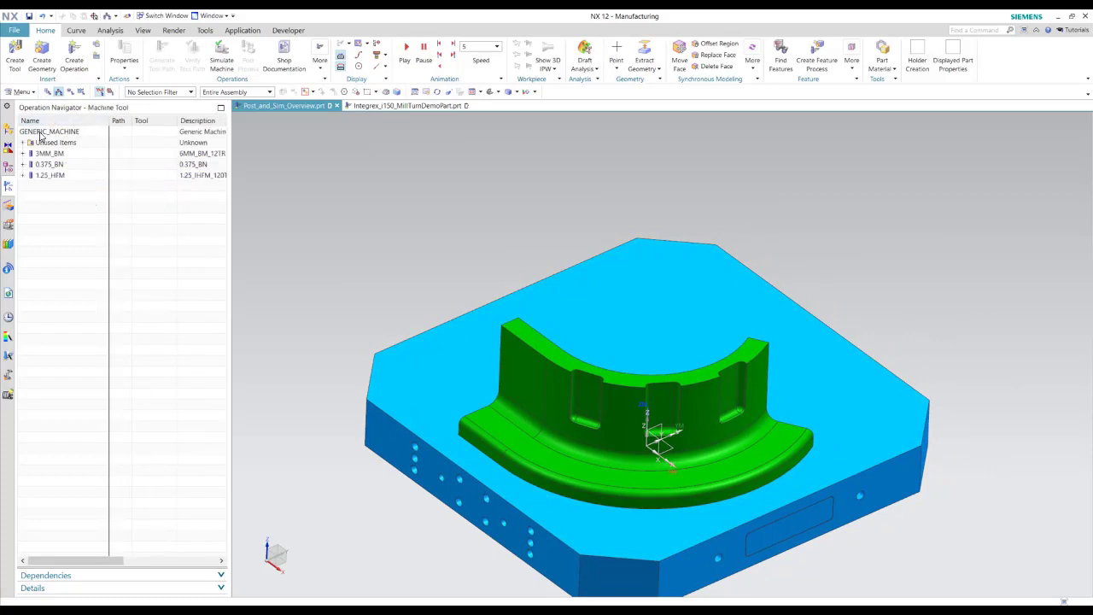
pyautogui.doubleClick(44, 132)
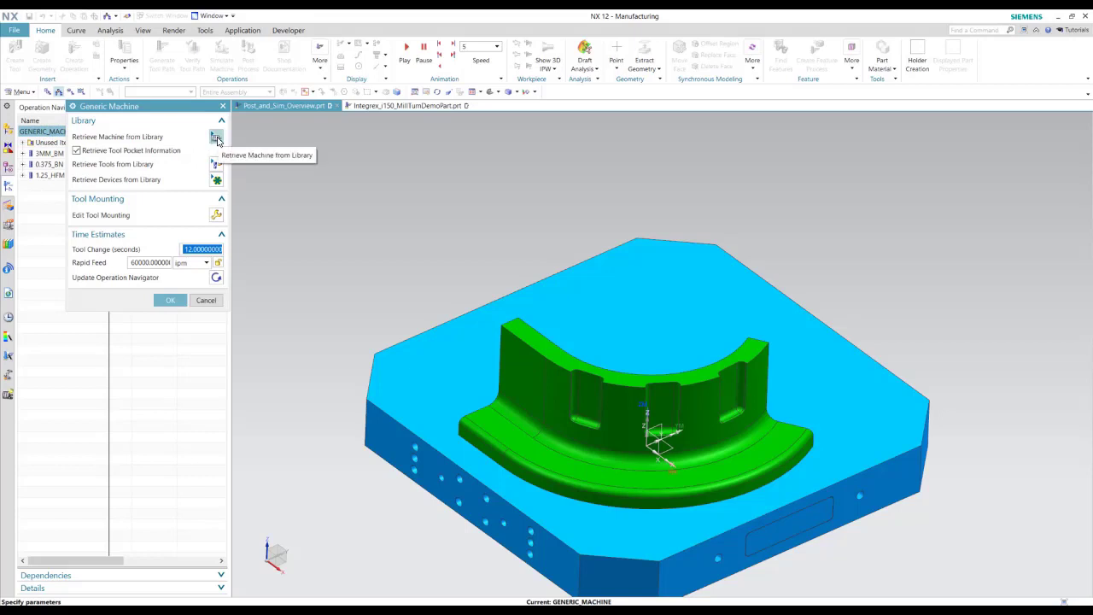
pyautogui.click(217, 139)
pyautogui.click(90, 147)
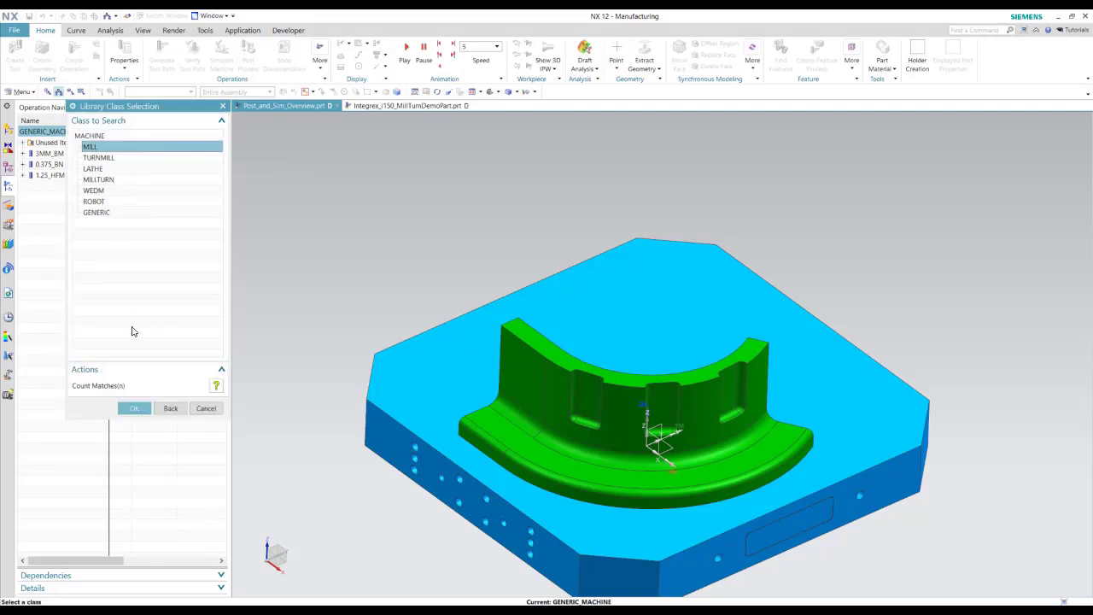
pyautogui.click(135, 408)
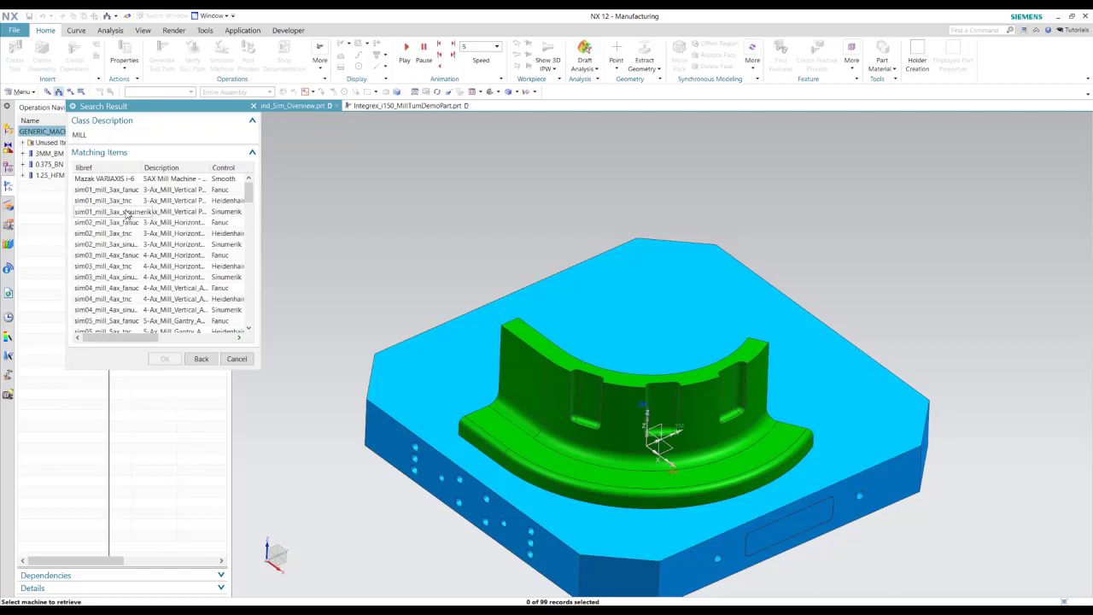
# - Load the Mazak VARIAXIS machine and accept the default part mounting
pyautogui.scroll(-3, 120, 205)
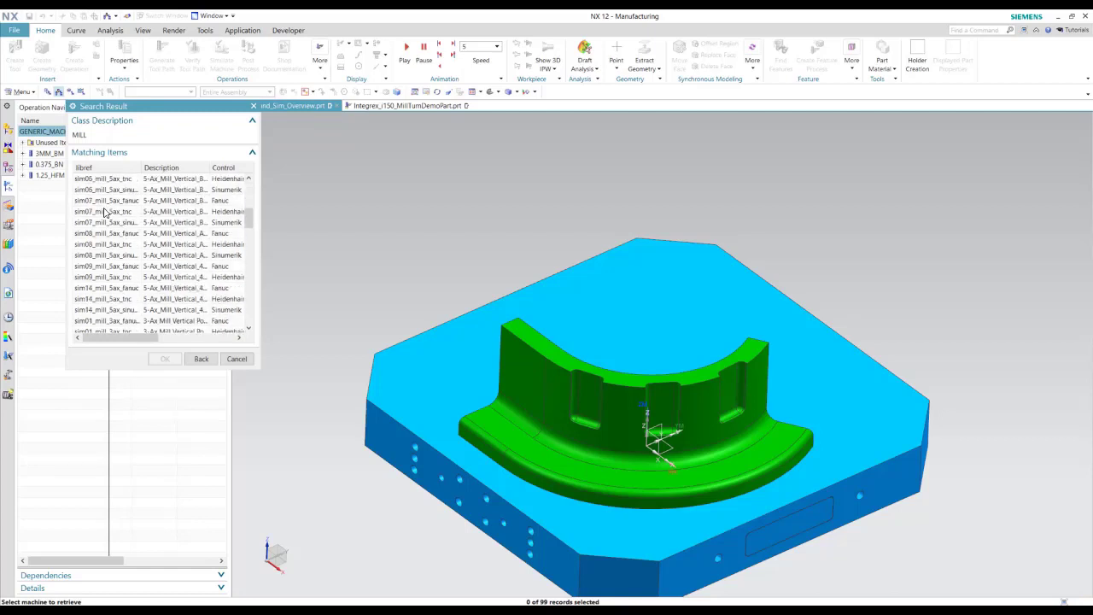
pyautogui.scroll(-5, 107, 239)
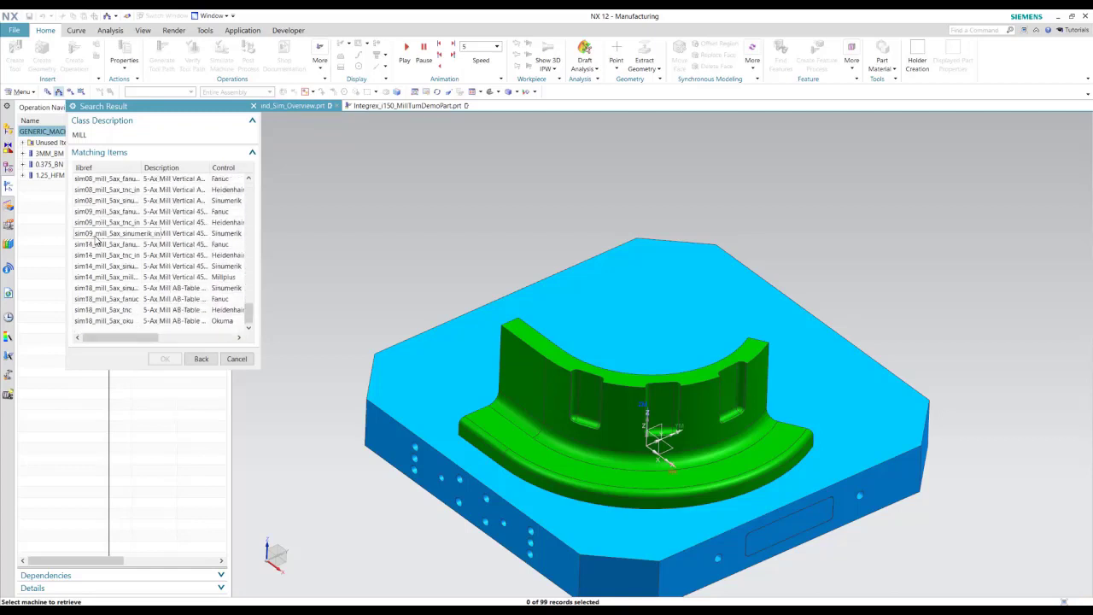
pyautogui.scroll(8, 111, 257)
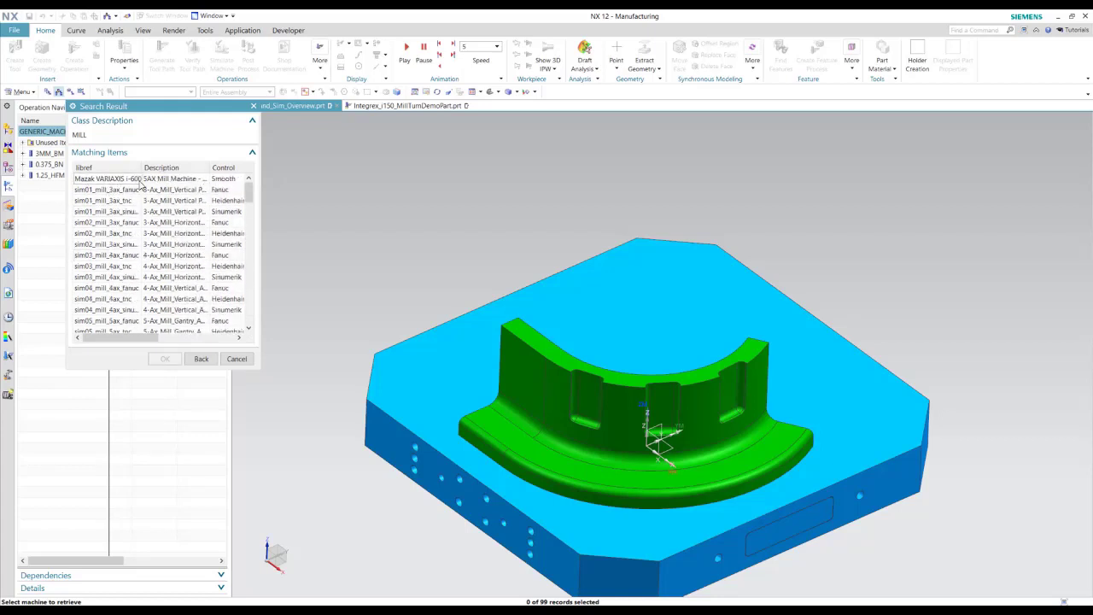
pyautogui.click(165, 181)
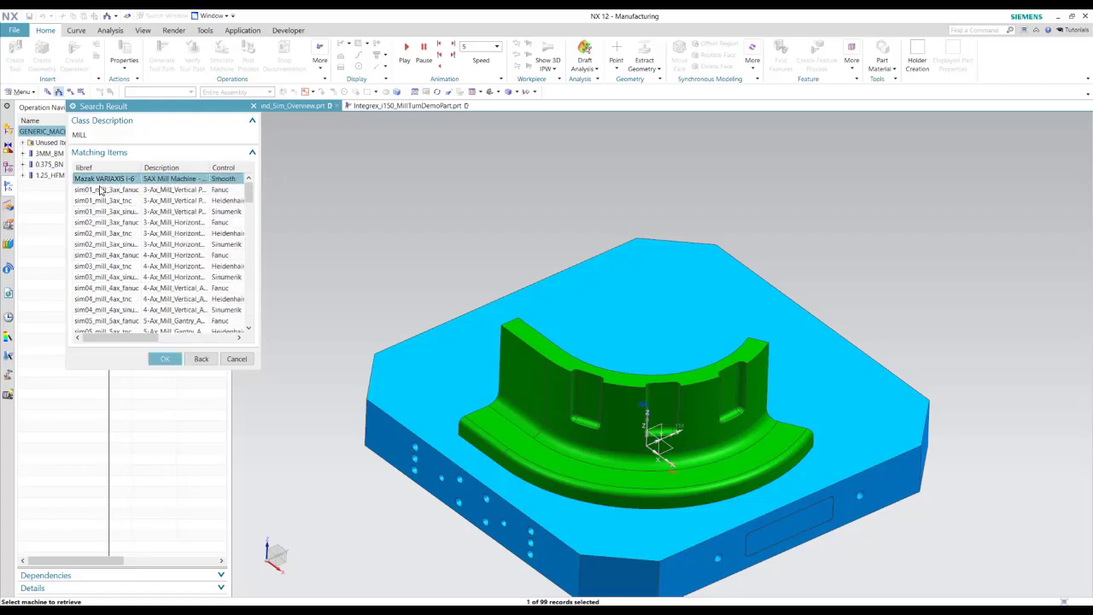
pyautogui.click(166, 360)
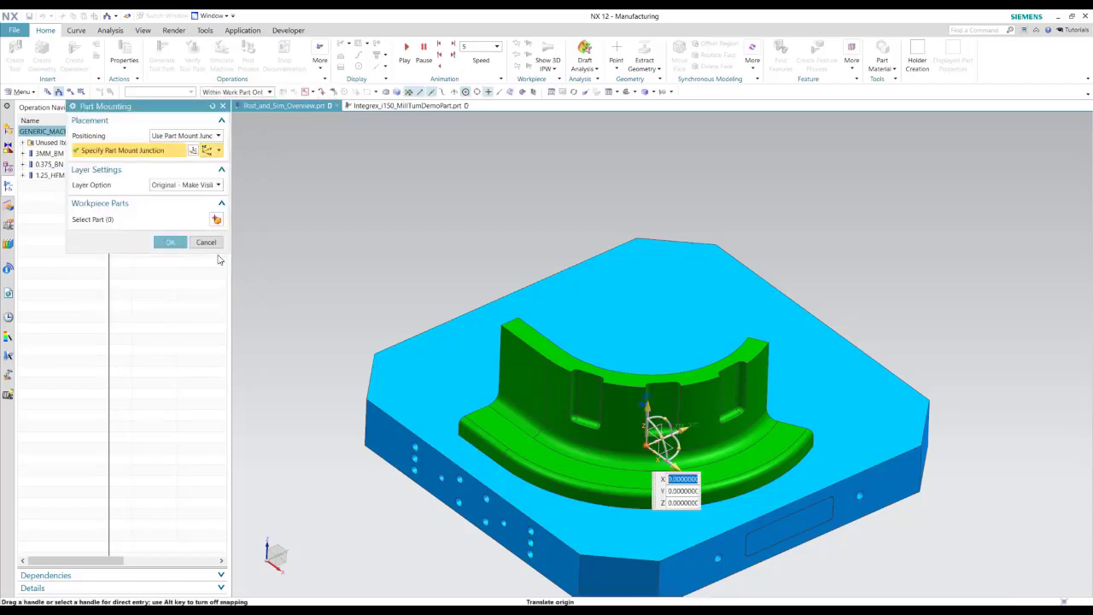
pyautogui.click(169, 243)
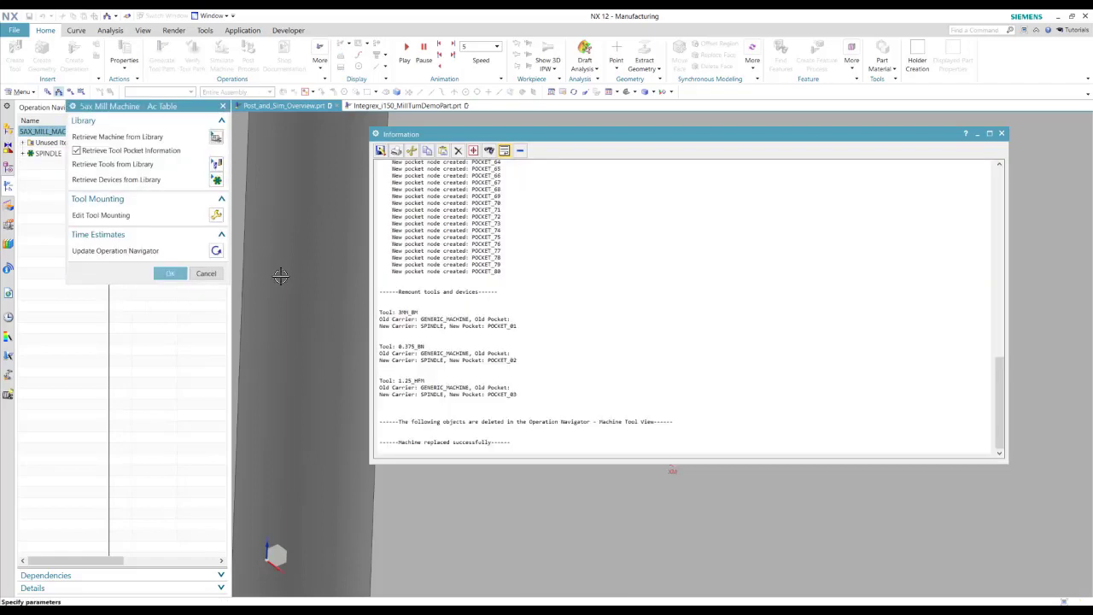
pyautogui.click(1002, 133)
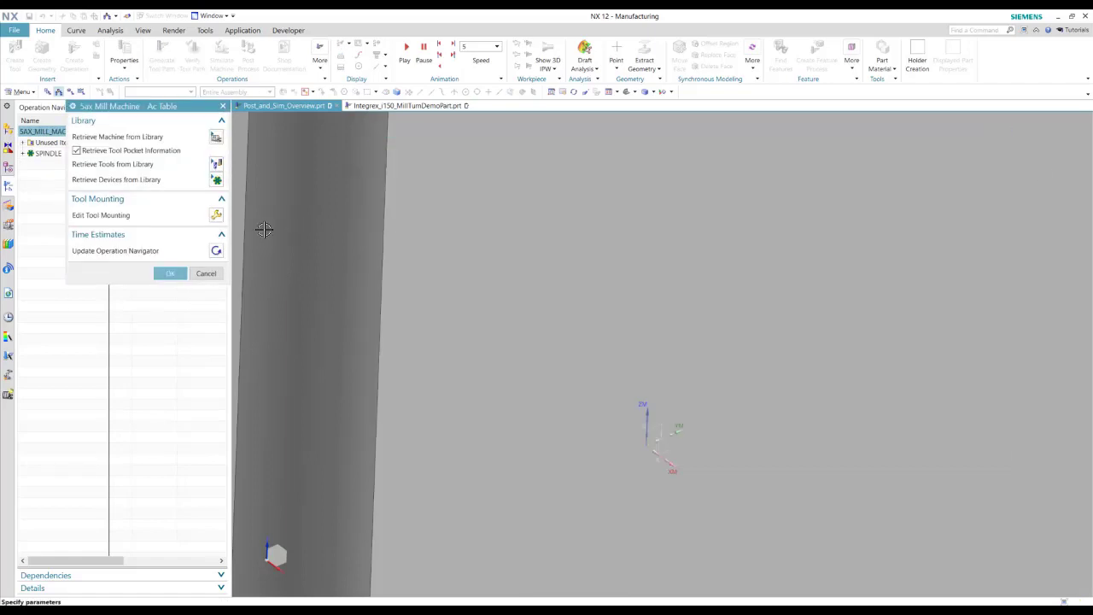
pyautogui.click(170, 274)
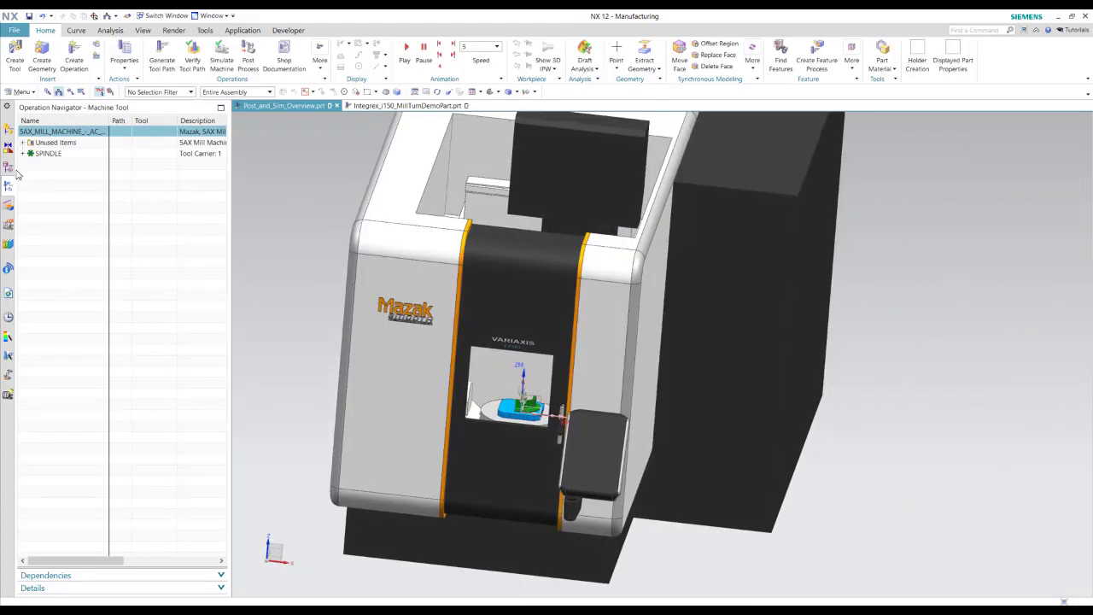
# - Open the machine simulation of the whole PROGRAM group at speed 5
pyautogui.click(48, 91)
pyautogui.click(58, 154)
pyautogui.click(220, 53)
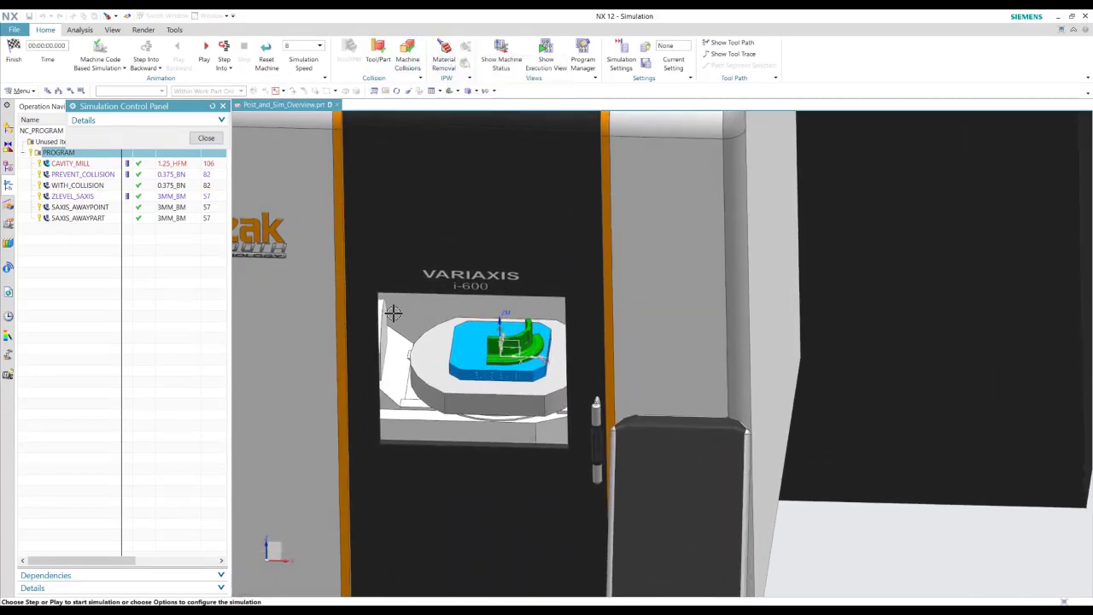
pyautogui.click(322, 49)
pyautogui.click(305, 79)
# - Play the simulation with material removal shown, raise speed to 7, then stop
pyautogui.click(206, 54)
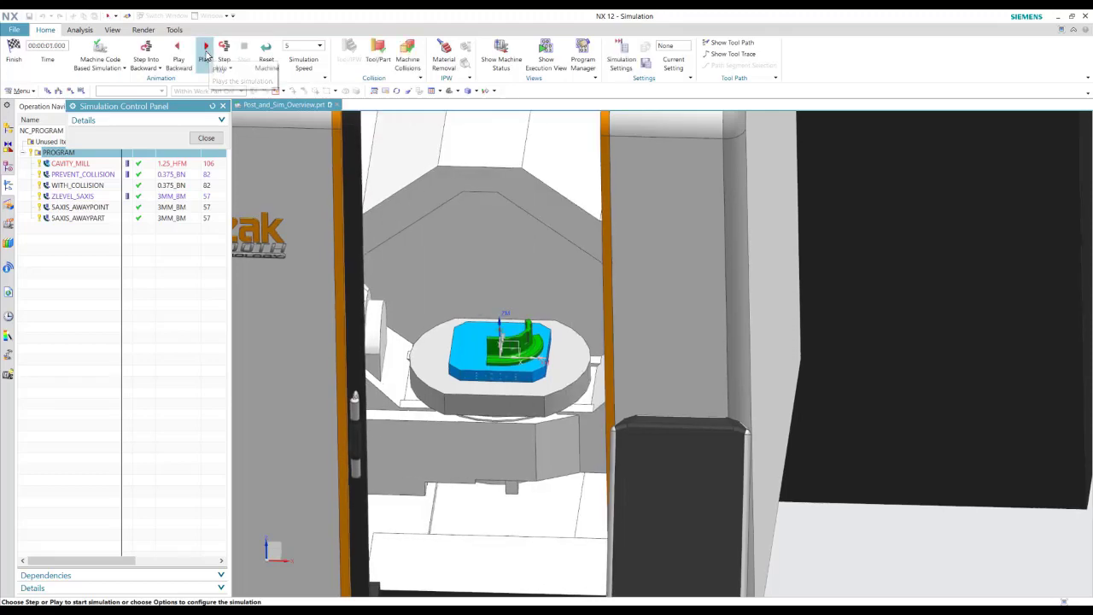
pyautogui.click(444, 53)
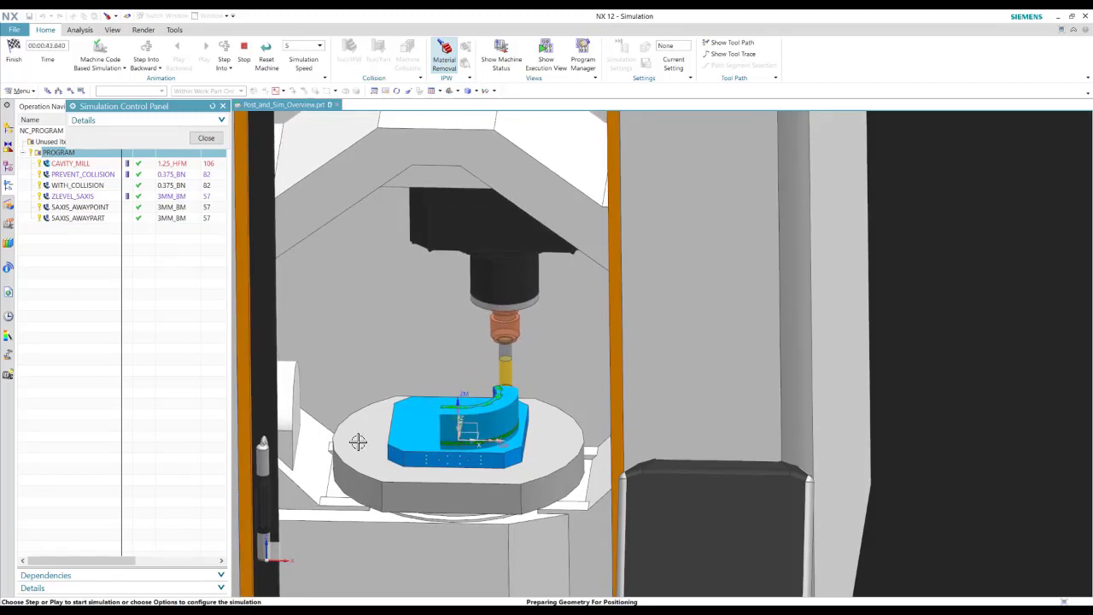
pyautogui.click(320, 45)
pyautogui.click(299, 96)
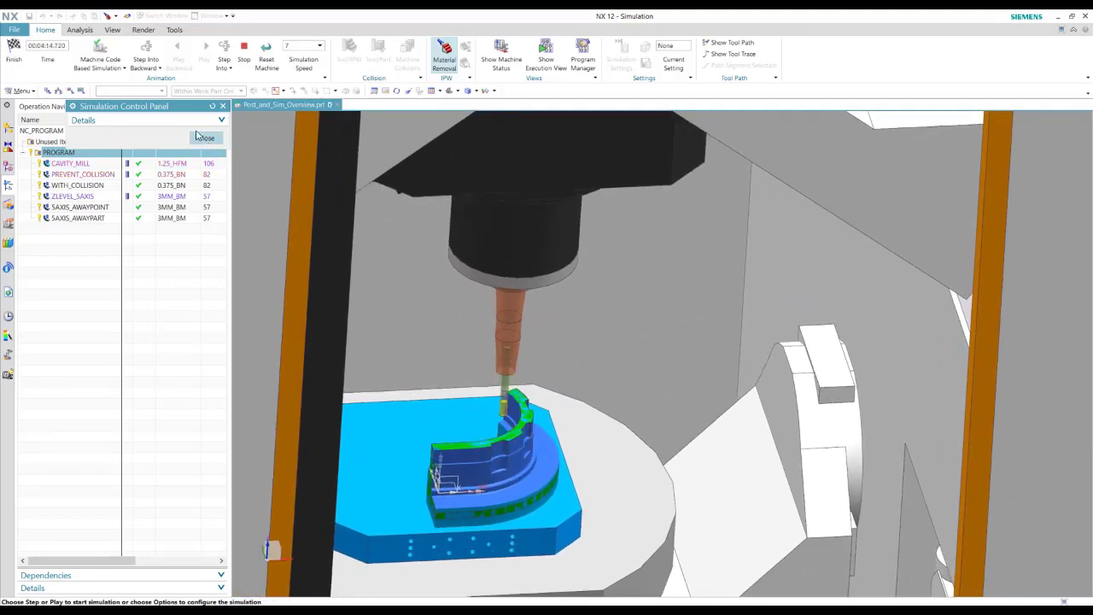
pyautogui.click(243, 48)
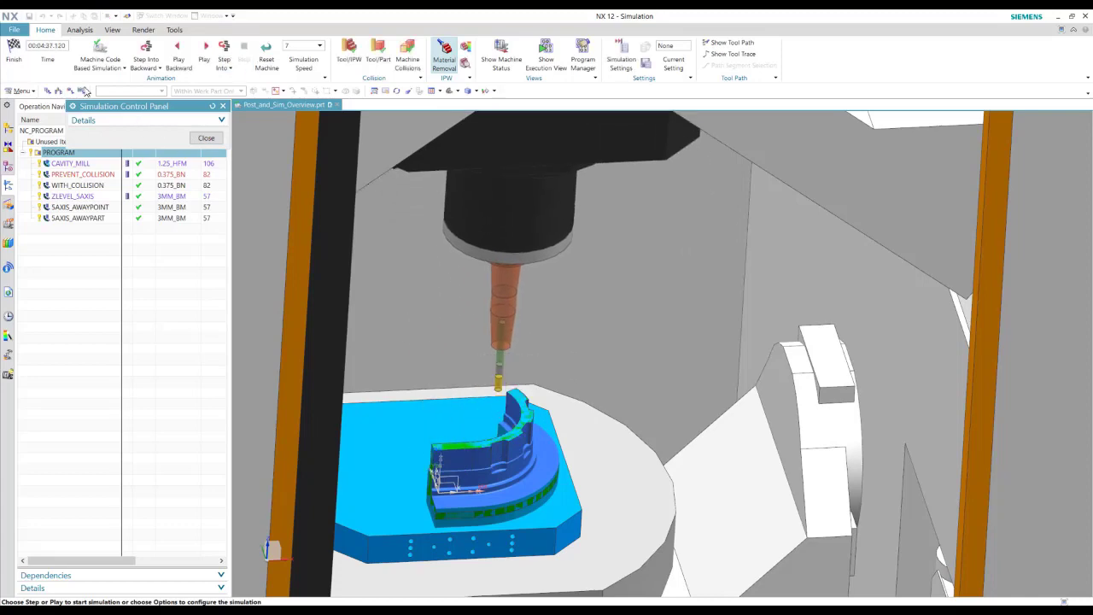
# - Finish the simulation and return to Manufacturing with the machine in view
pyautogui.click(14, 51)
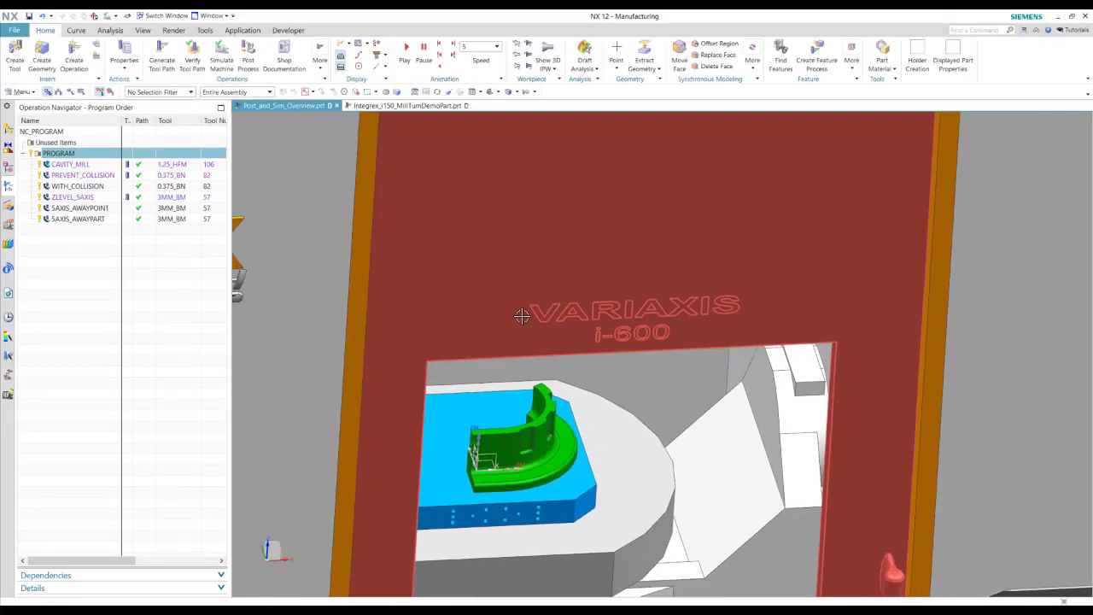
pyautogui.scroll(-3, 522, 316)
pyautogui.moveTo(419, 264); pyautogui.dragTo(503, 393, button='middle')
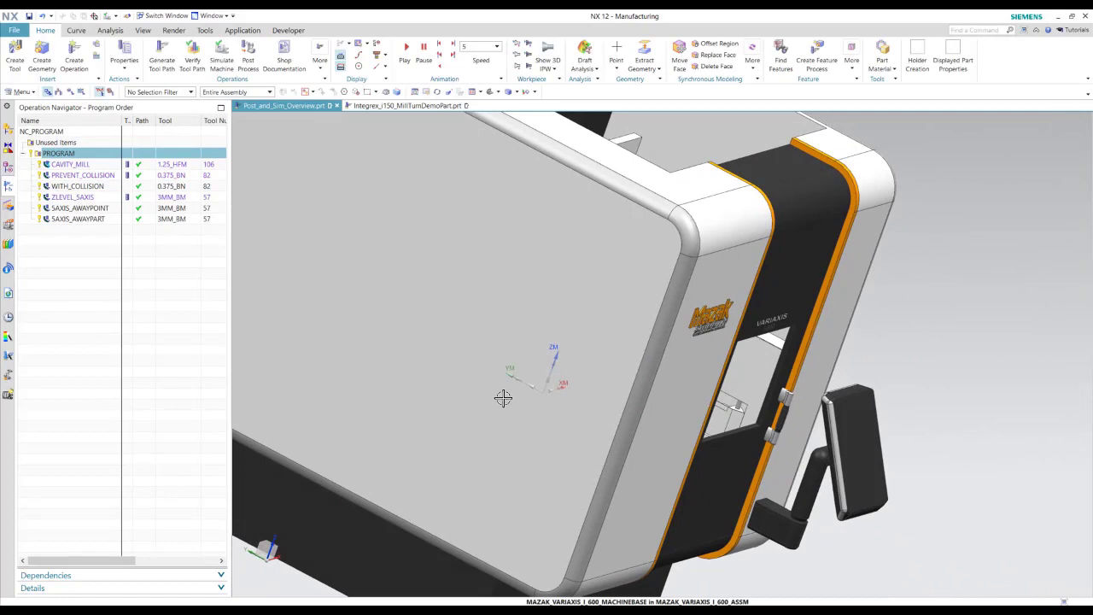
pyautogui.scroll(3, 523, 362)
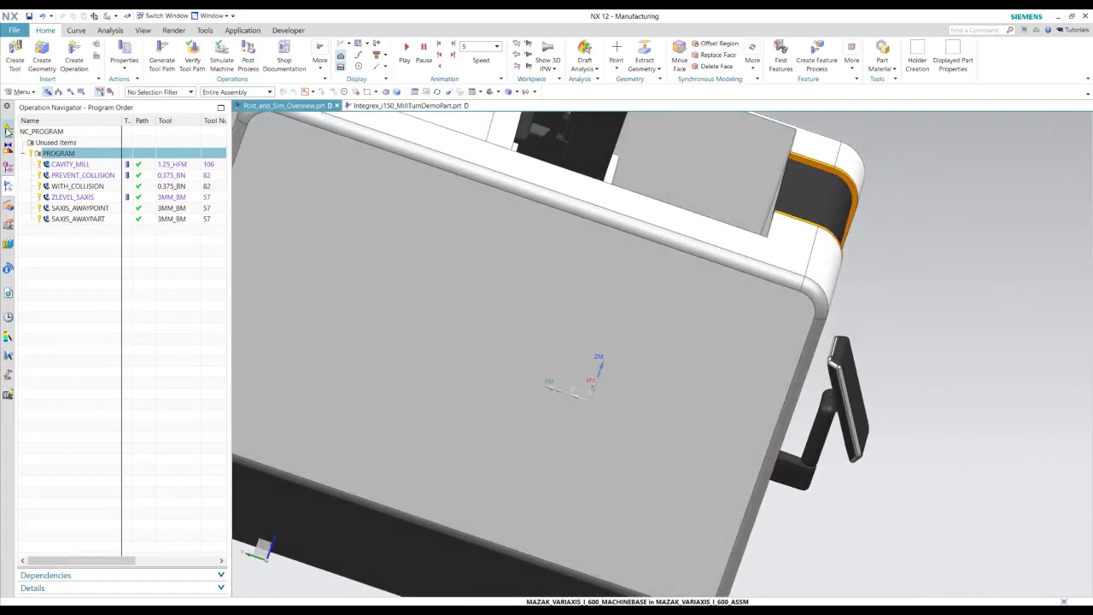
# - Hide the Mazak_VARIAXIS housing and black door, then view the rotary table side-on
pyautogui.click(8, 130)
pyautogui.click(32, 186)
pyautogui.click(40, 197)
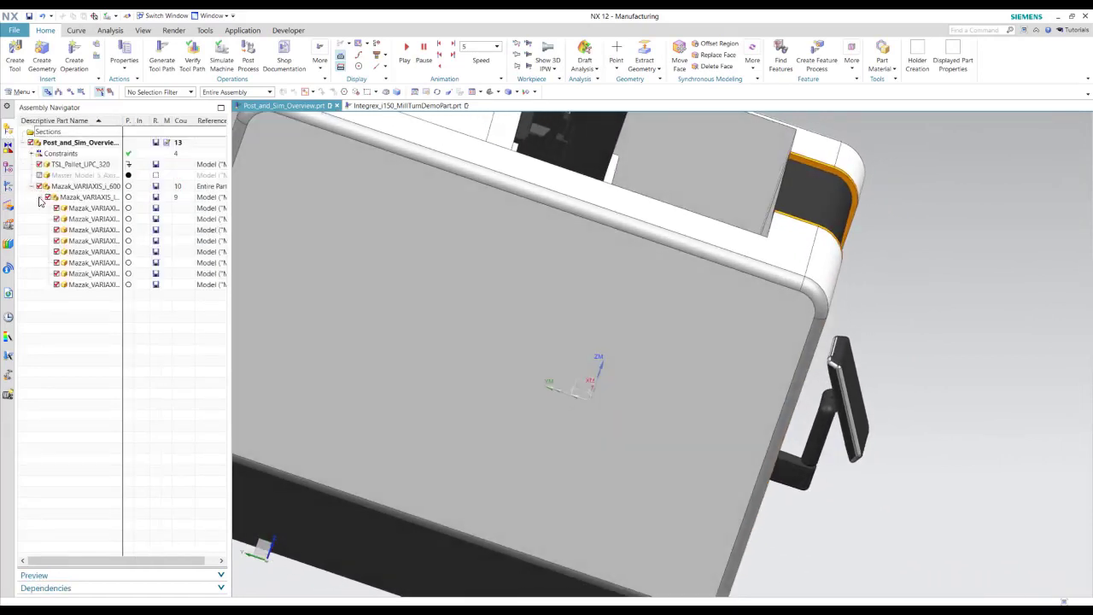
pyautogui.click(57, 209)
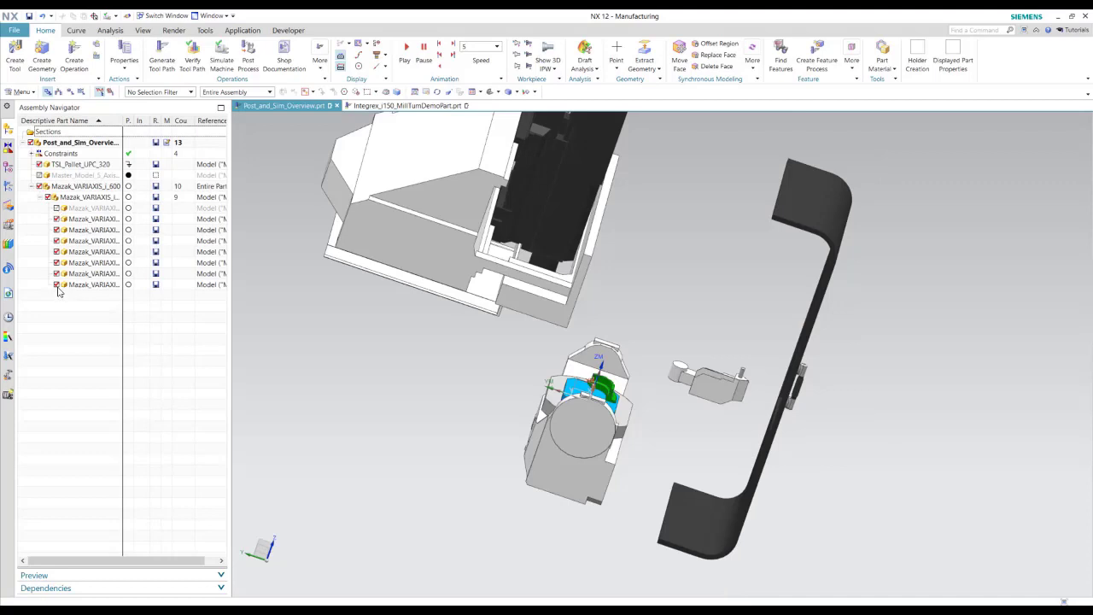
pyautogui.press('Home')
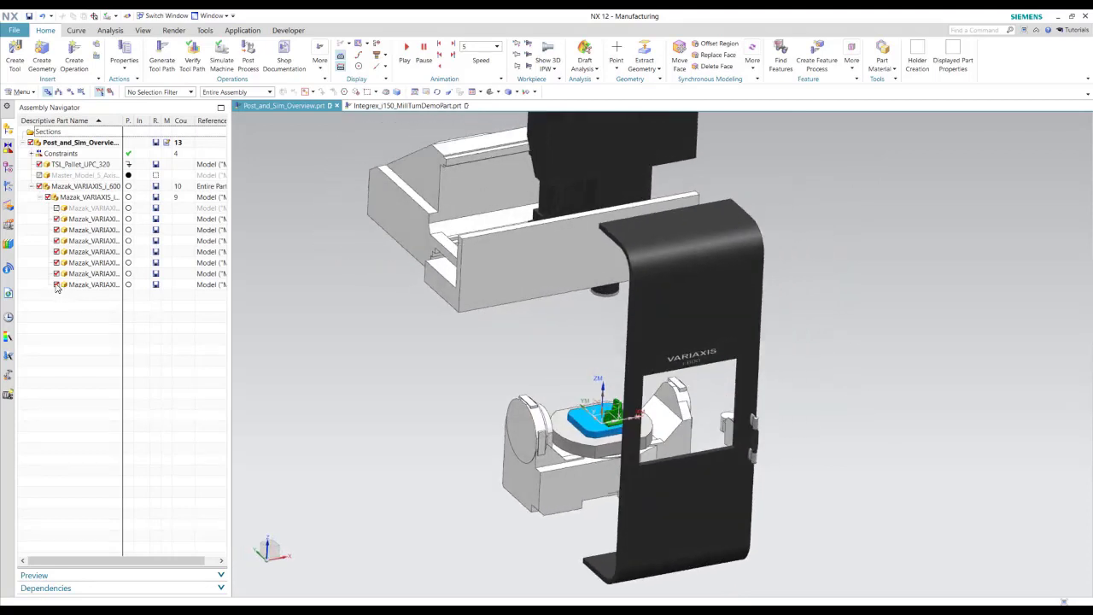
pyautogui.click(56, 285)
pyautogui.click(56, 285)
pyautogui.click(57, 273)
pyautogui.moveTo(696, 229); pyautogui.dragTo(508, 345, button='middle')
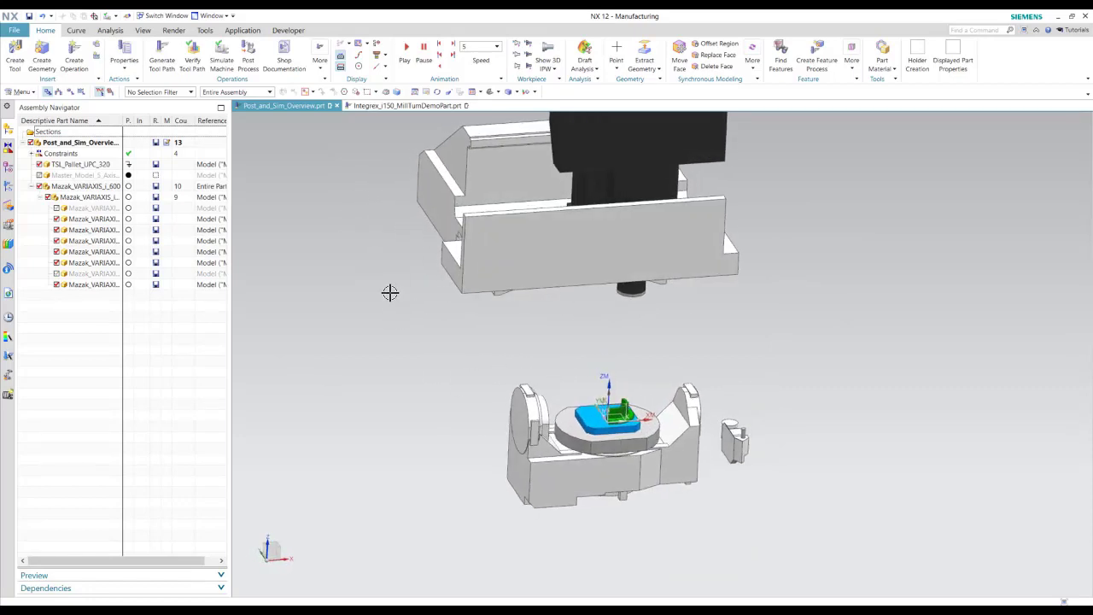
pyautogui.moveTo(389, 293); pyautogui.dragTo(444, 368, button='middle')
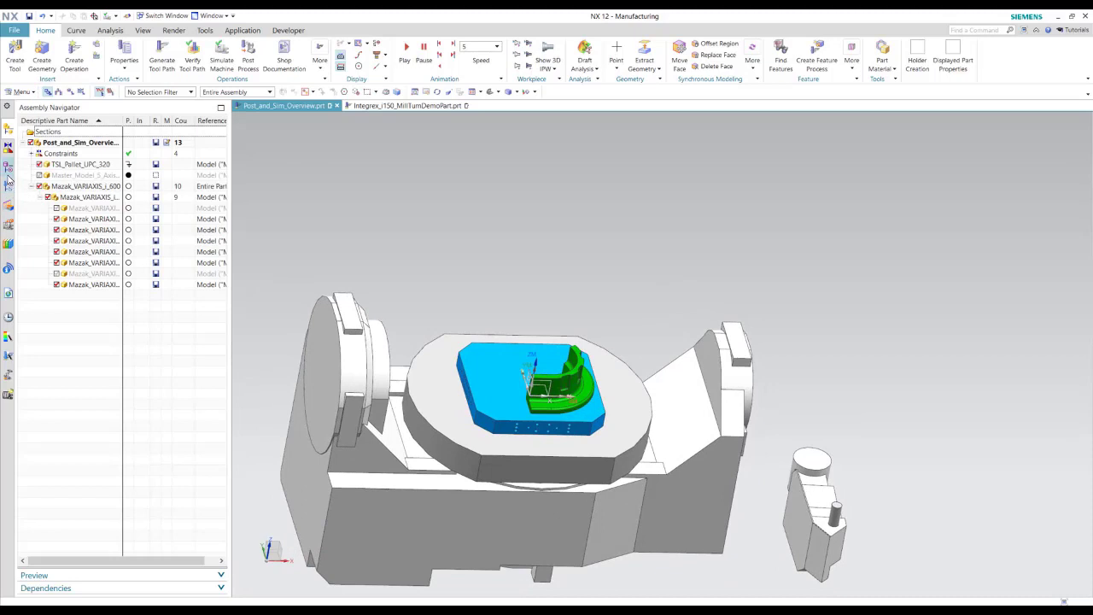
# - Start a machine simulation of the WITH_COLLISION operation
pyautogui.click(8, 187)
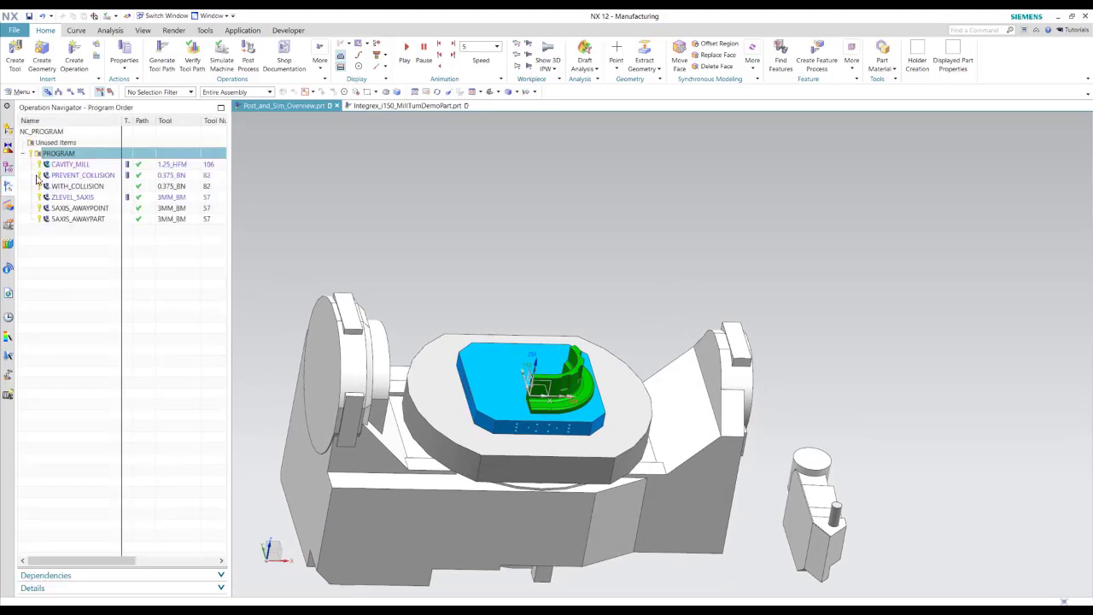
pyautogui.click(81, 186)
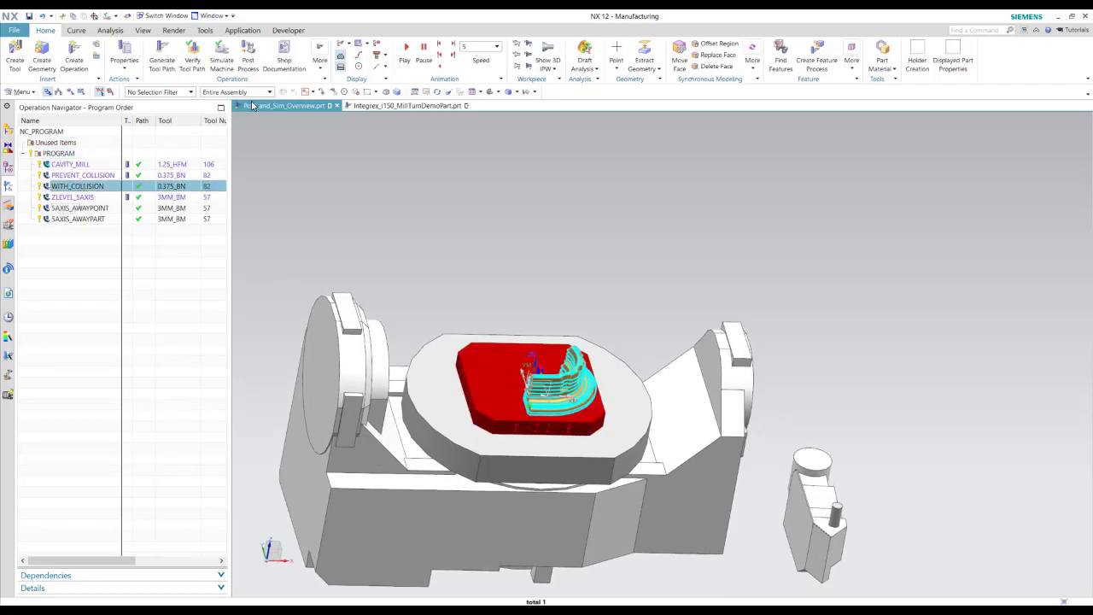
pyautogui.click(225, 63)
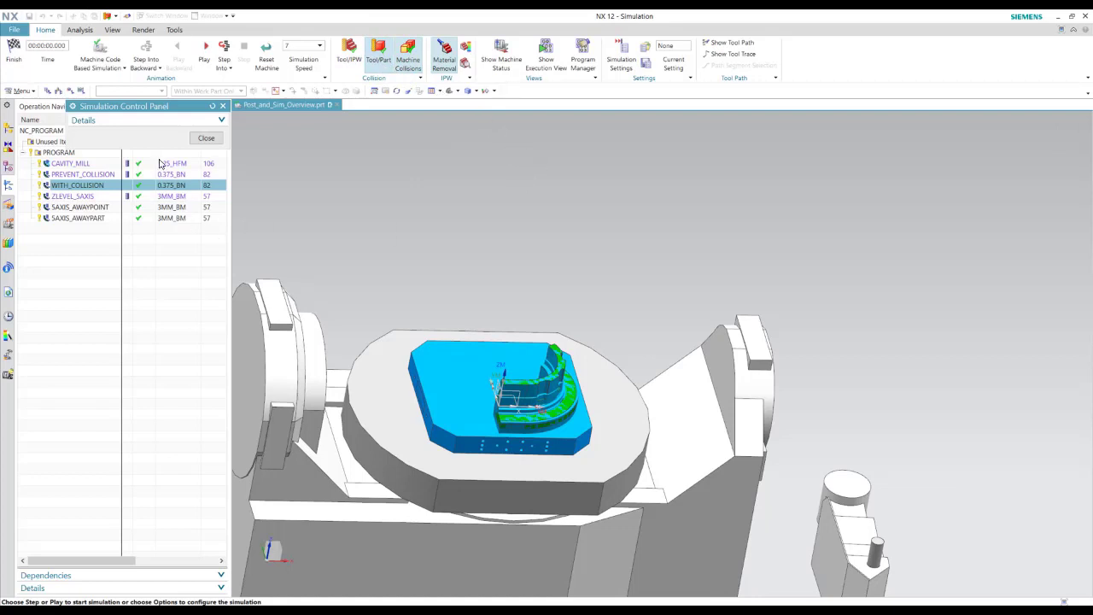
# - Play WITH_COLLISION at speed 5, continuing past the gouge check, and zoom in
pyautogui.click(207, 53)
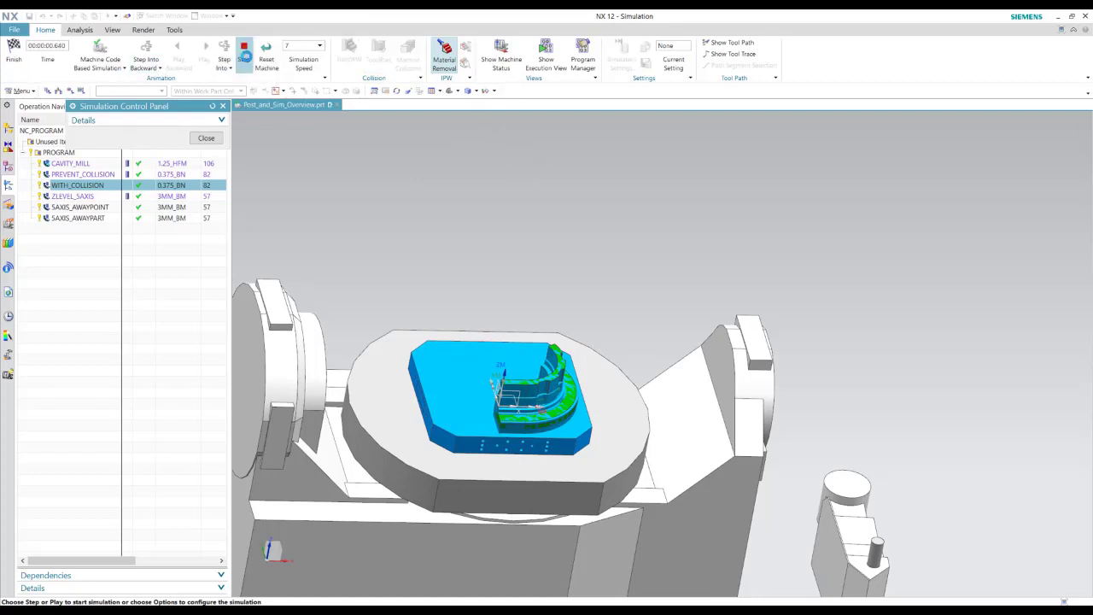
pyautogui.click(461, 332)
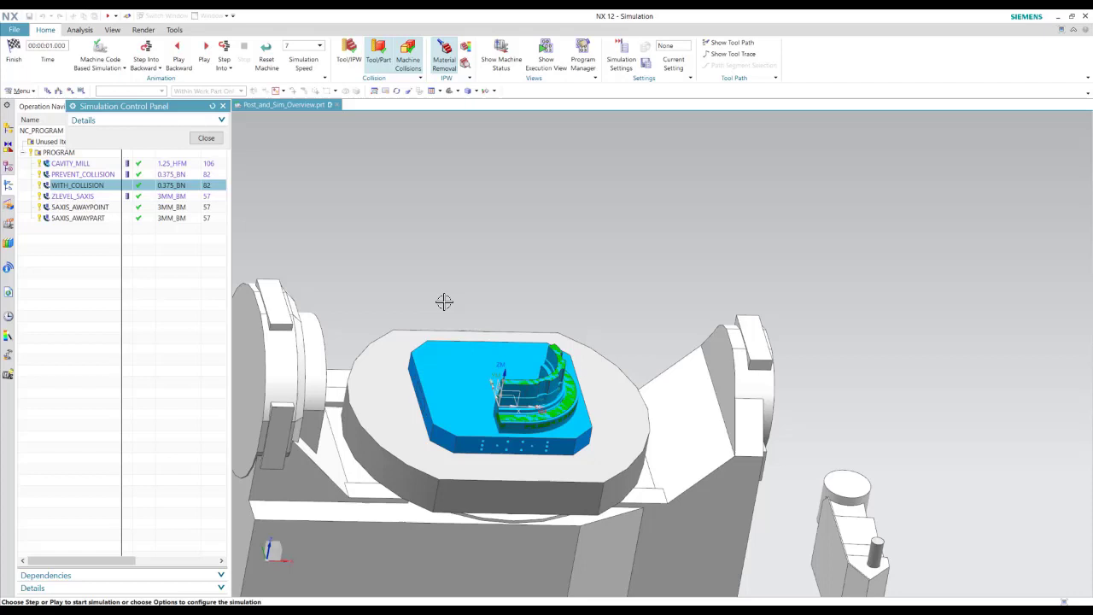
pyautogui.click(316, 46)
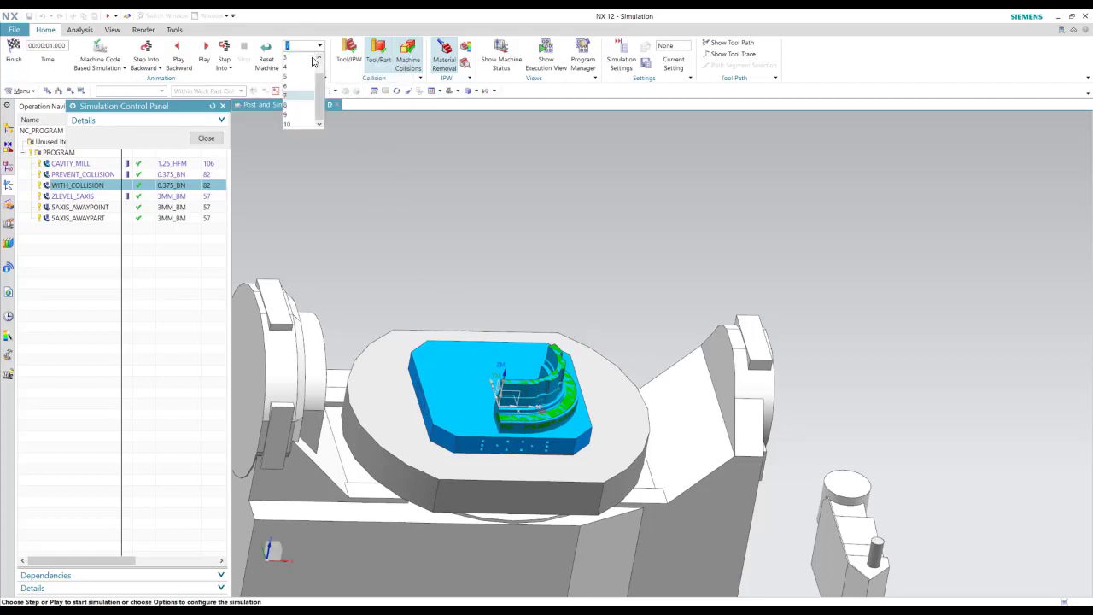
pyautogui.click(302, 76)
pyautogui.click(203, 53)
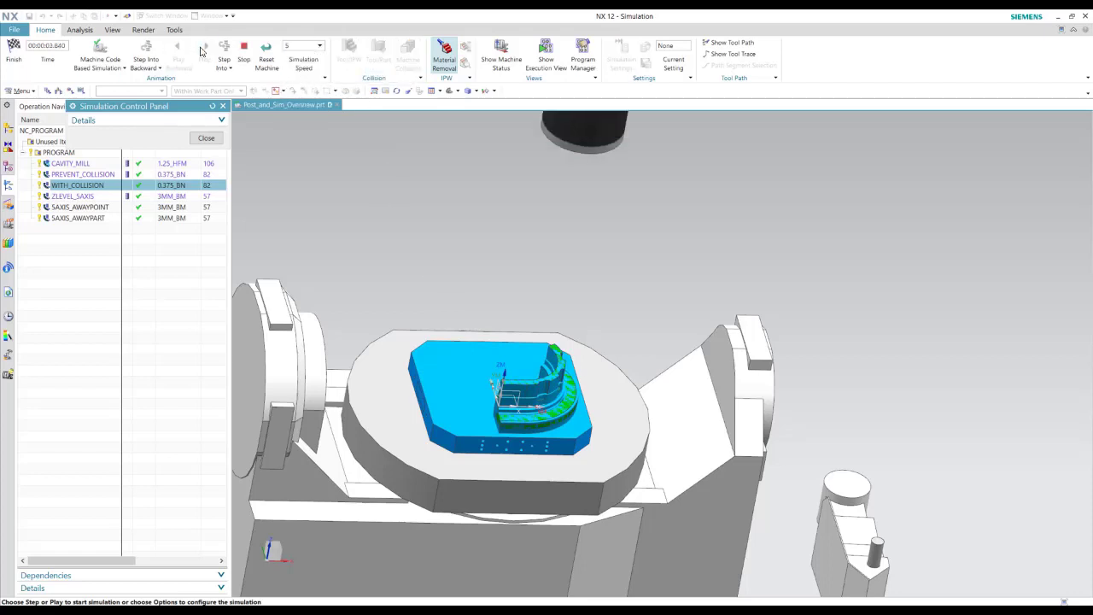
pyautogui.scroll(3, 422, 219)
pyautogui.scroll(2, 441, 253)
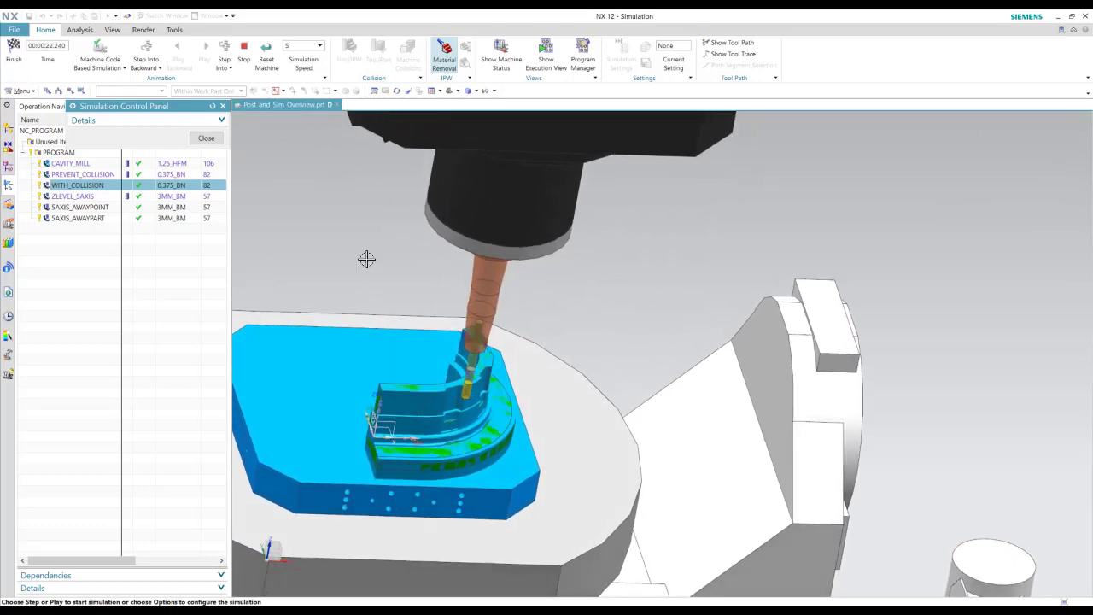
pyautogui.scroll(4, 367, 269)
pyautogui.scroll(1, 420, 284)
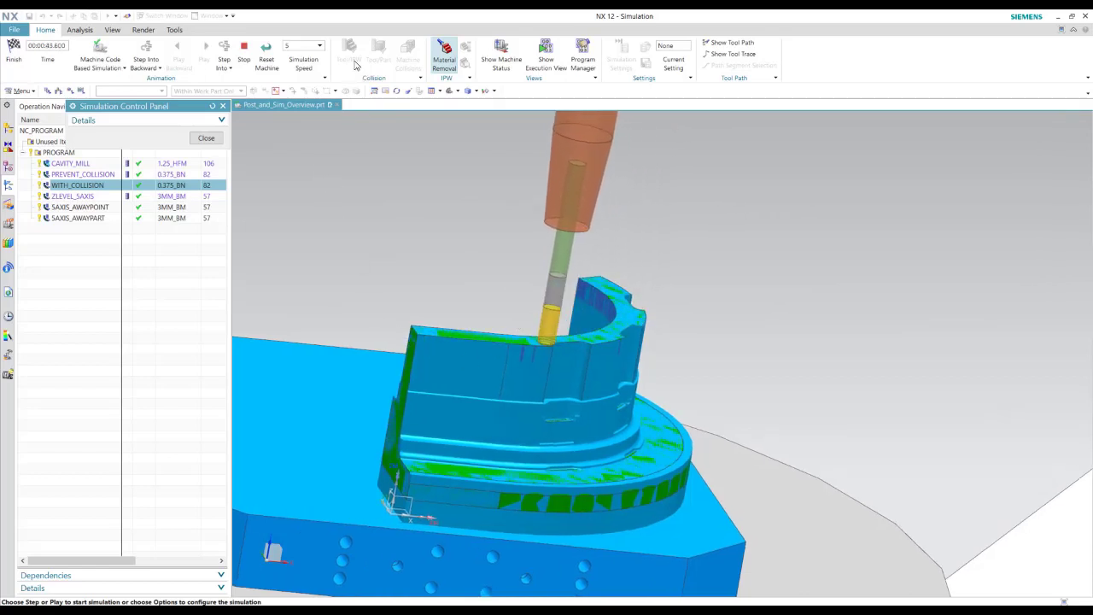
# - Raise speed to 6, dismiss the collision warning after the stop, and close the simulation
pyautogui.click(319, 46)
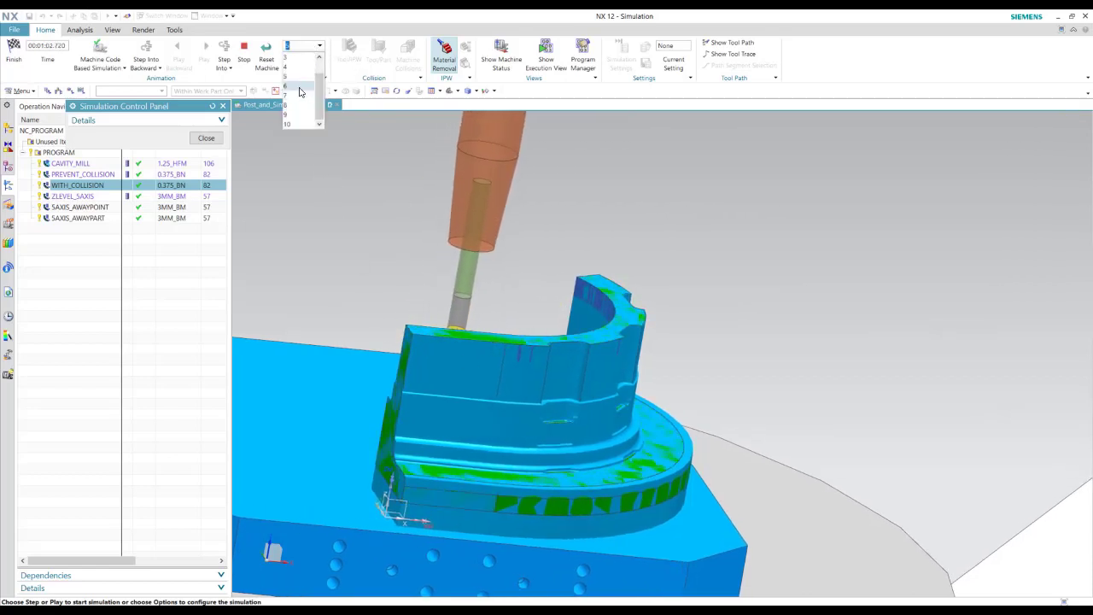
pyautogui.click(299, 86)
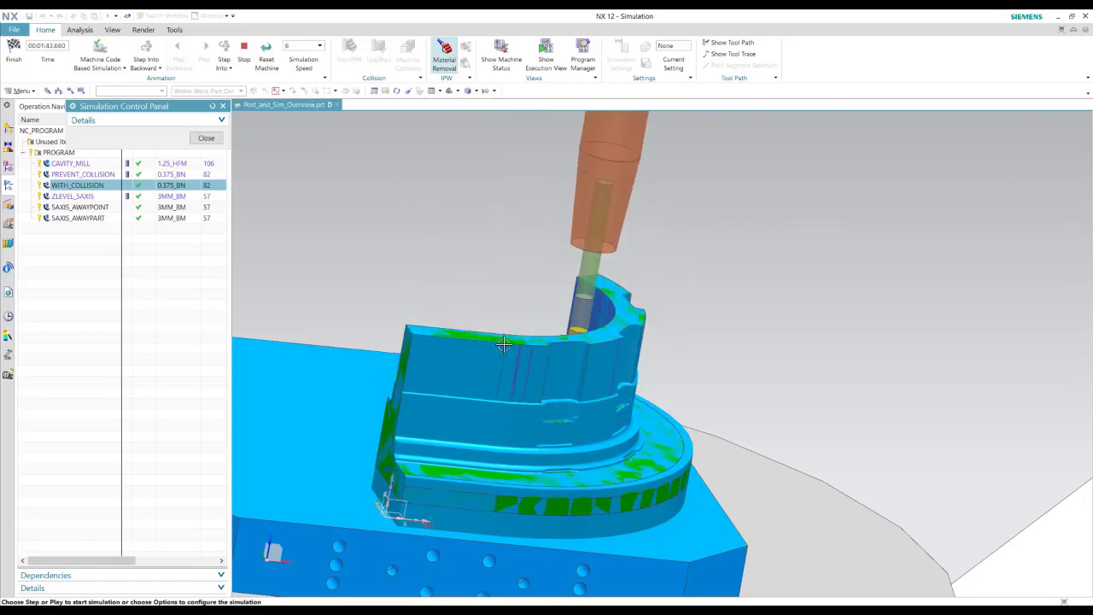
pyautogui.click(642, 331)
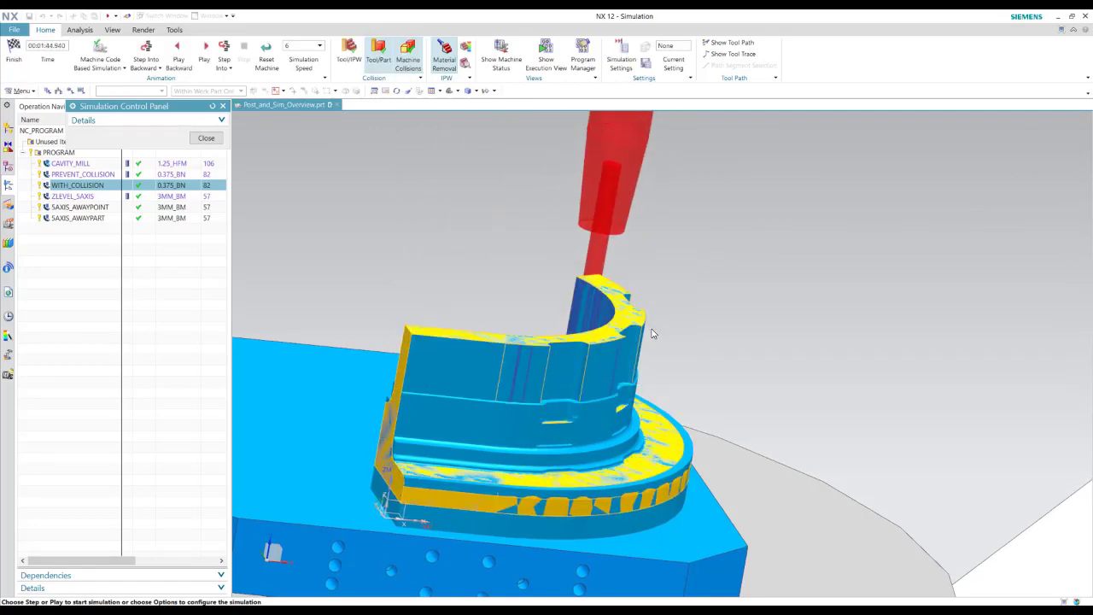
pyautogui.scroll(3, 662, 310)
pyautogui.scroll(8, 662, 309)
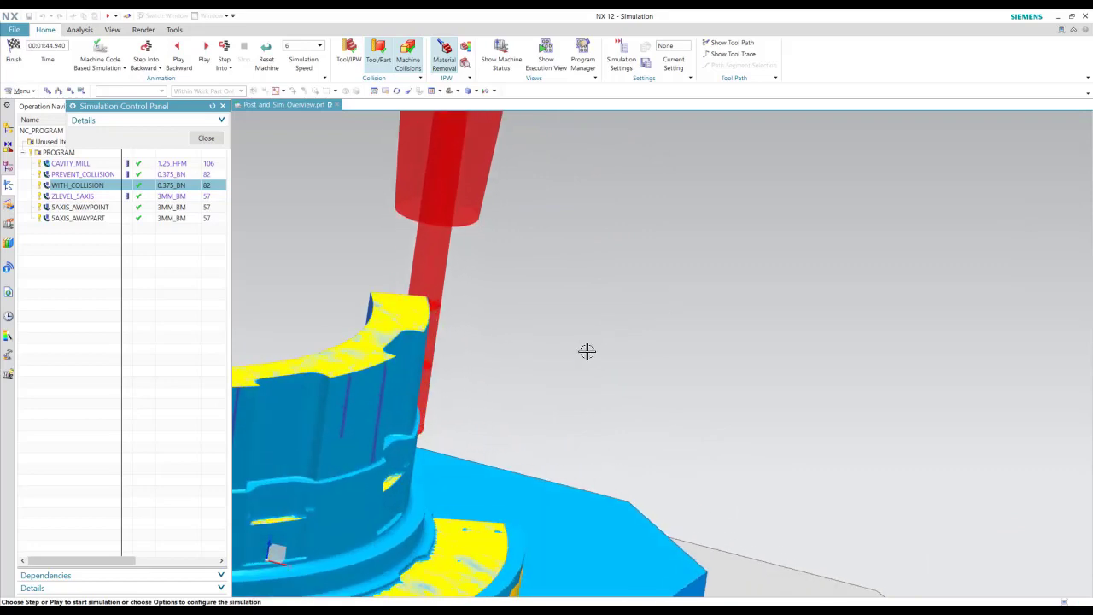
pyautogui.moveTo(493, 330); pyautogui.dragTo(566, 349, button='middle')
pyautogui.scroll(-3, 572, 270)
pyautogui.scroll(-5, 572, 271)
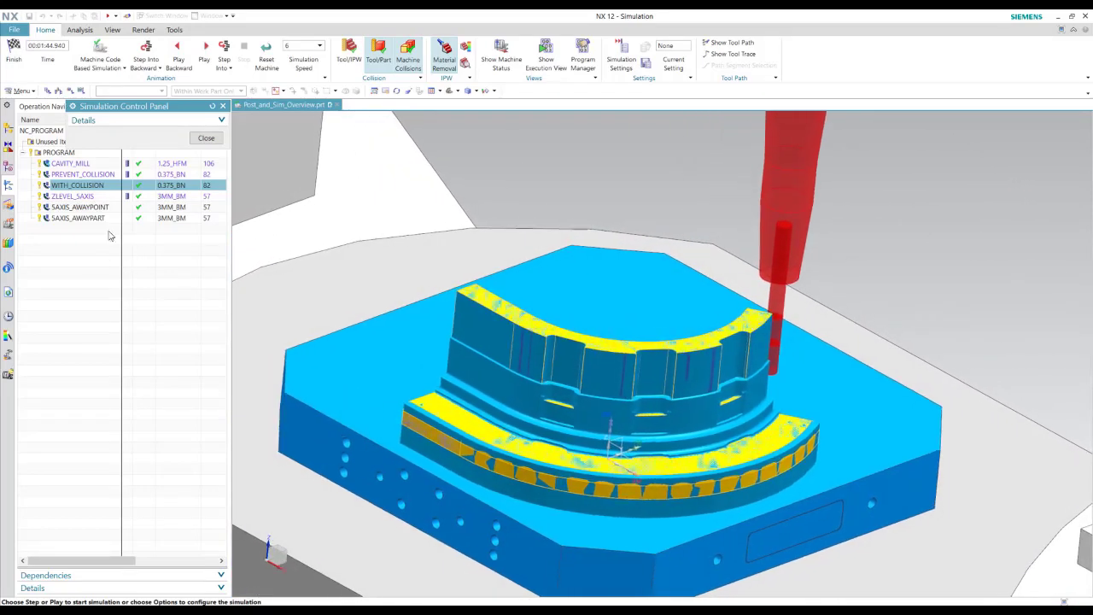
pyautogui.scroll(1, 572, 270)
pyautogui.click(206, 139)
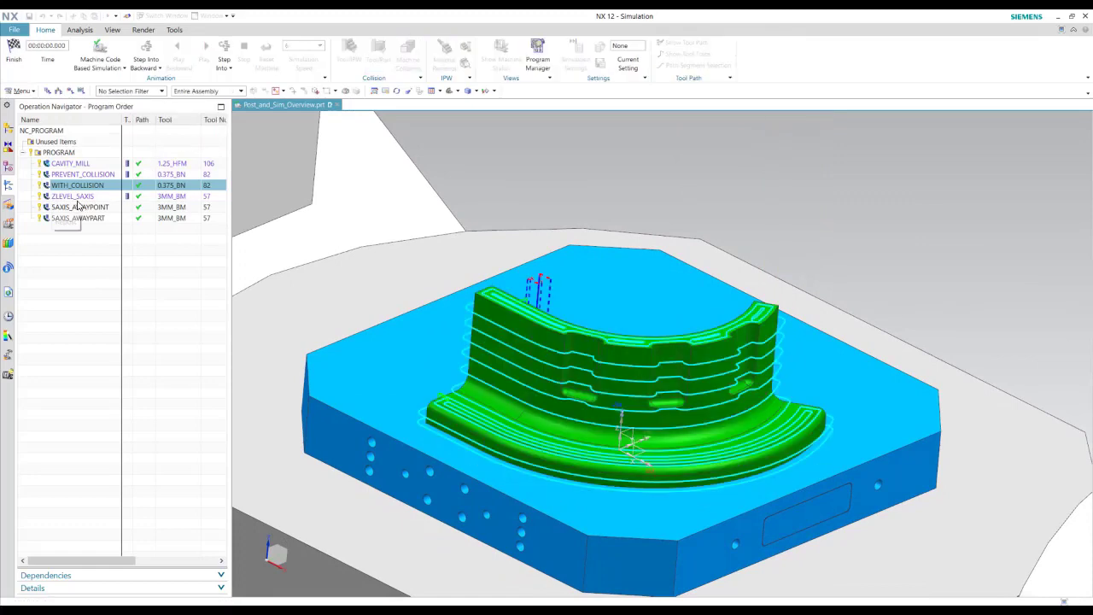
# - Select SAXIS_AWAYPOINT and show the Mazak_VARIAXIS enclosure and door again
pyautogui.click(78, 207)
pyautogui.scroll(-5, 293, 225)
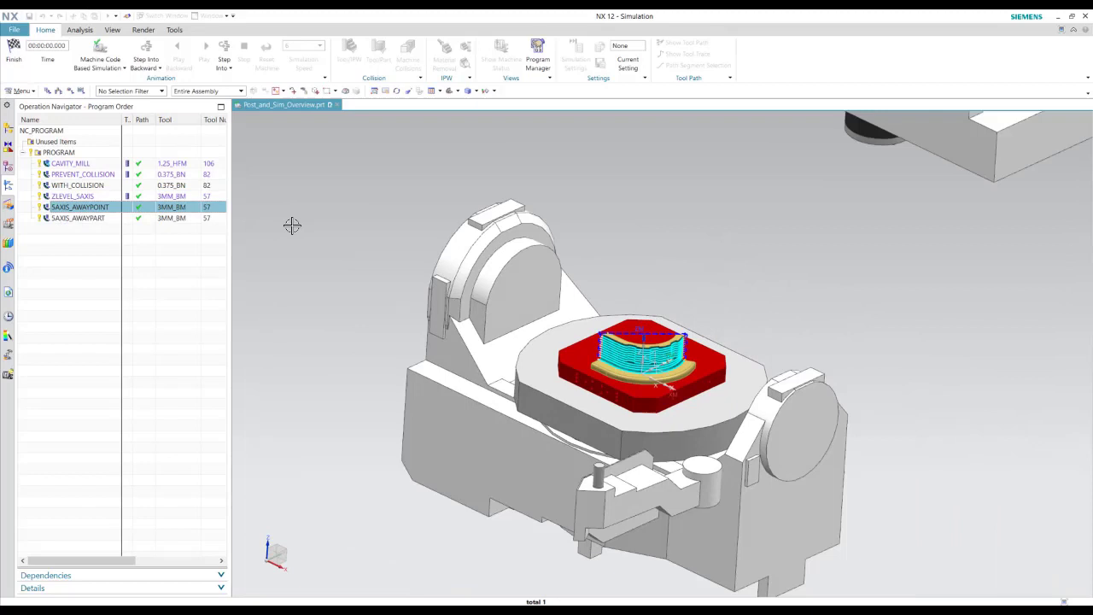
pyautogui.scroll(-3, 292, 224)
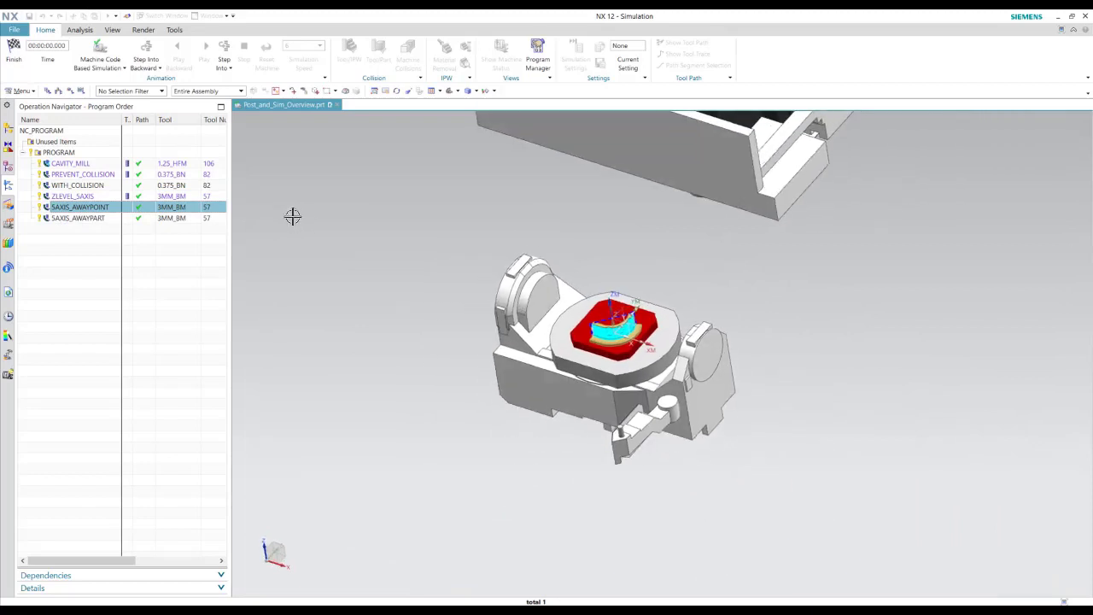
pyautogui.click(8, 129)
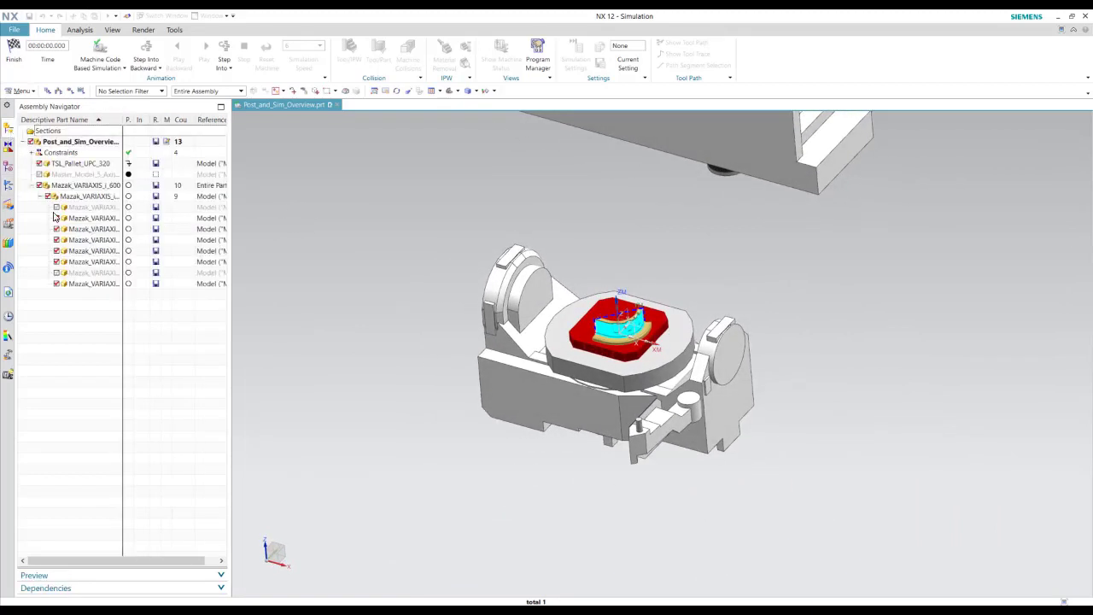
pyautogui.click(56, 207)
pyautogui.click(56, 272)
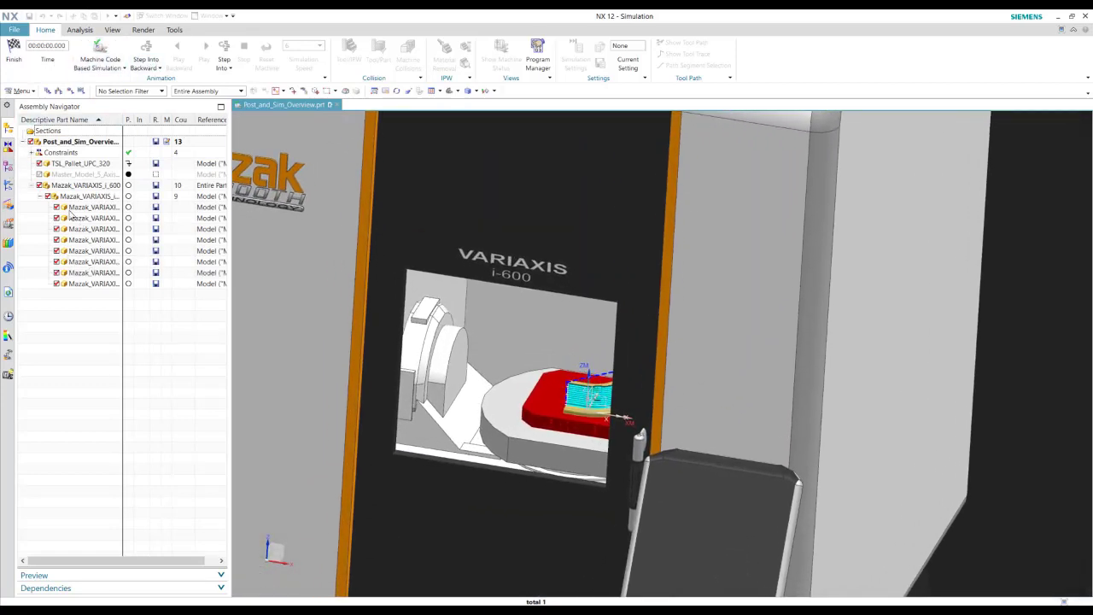
# - Return to the Operation Navigator and exit the simulation to Manufacturing
pyautogui.click(8, 188)
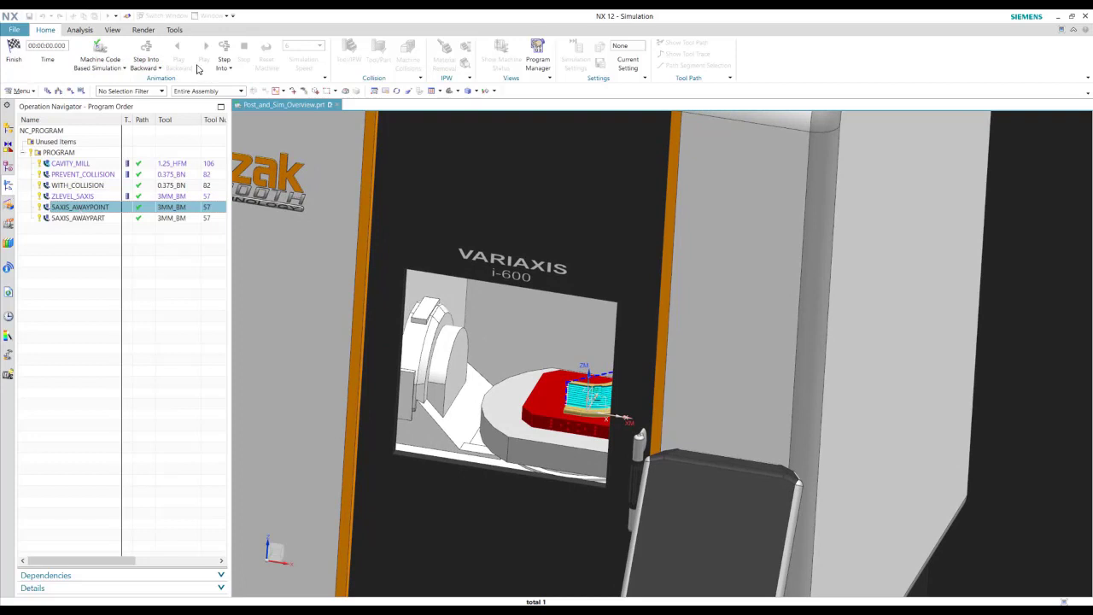
pyautogui.press('F2')
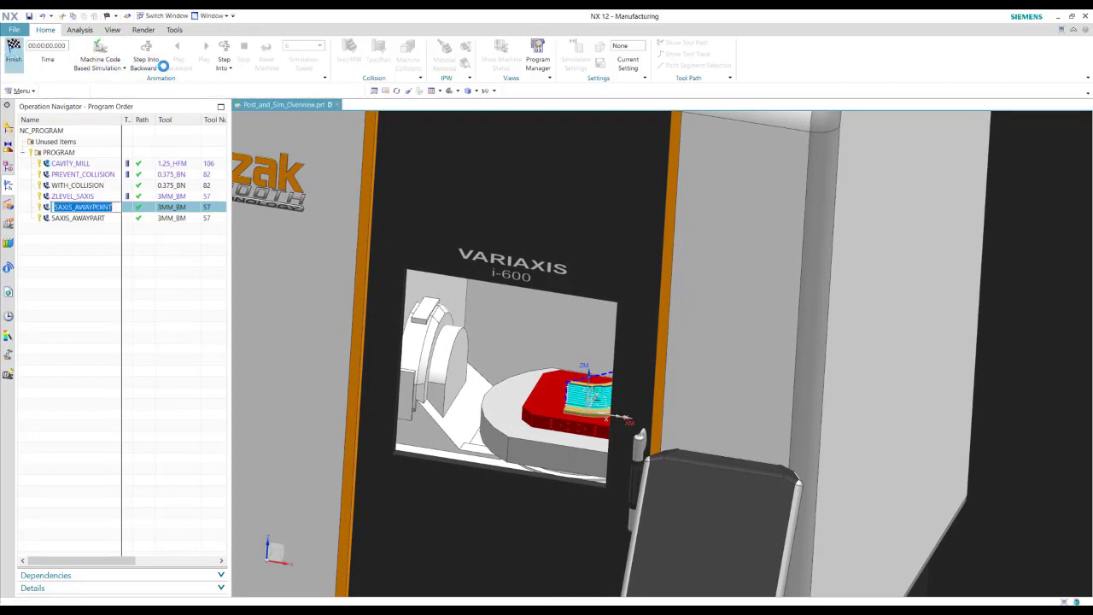
pyautogui.click(12, 53)
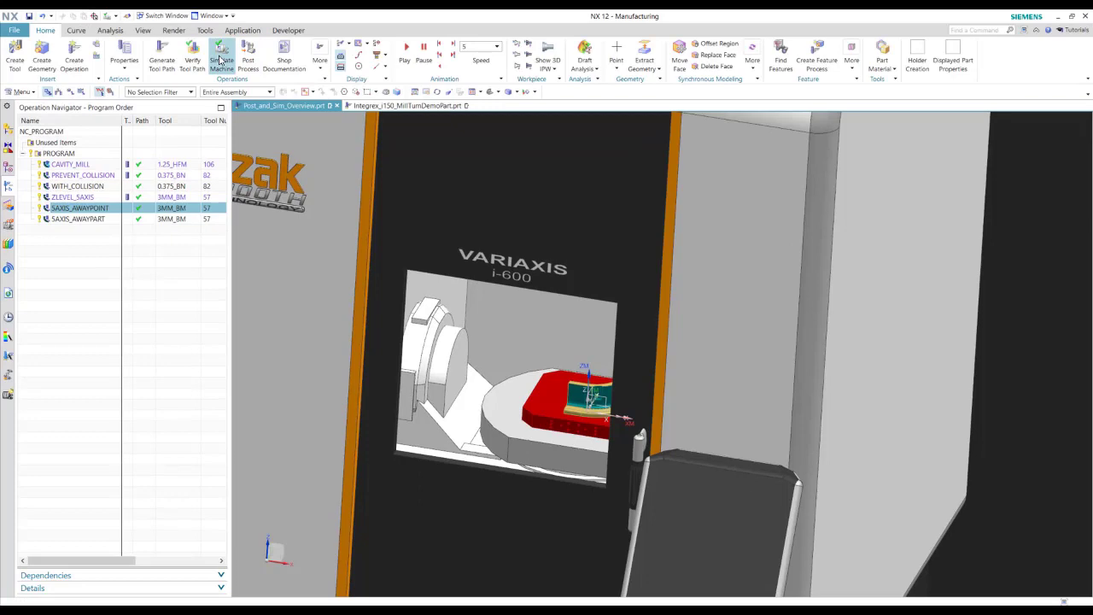
# - Simulate SAXIS_AWAYPOINT and continue past the 3MM_BM gouge warning at 00:00:16
pyautogui.click(221, 60)
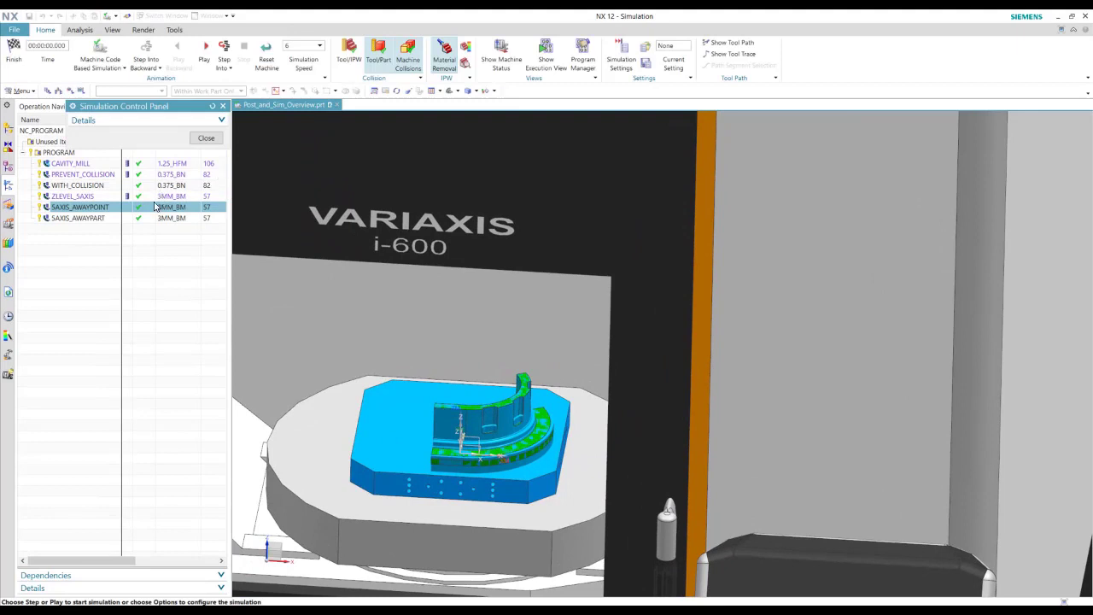
pyautogui.click(206, 52)
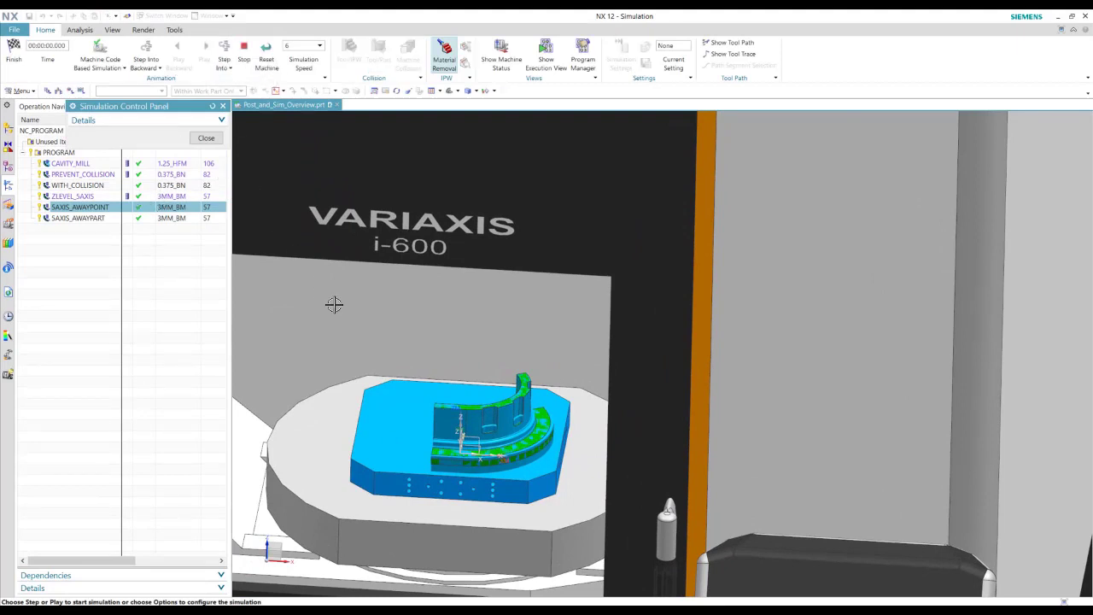
pyautogui.click(204, 52)
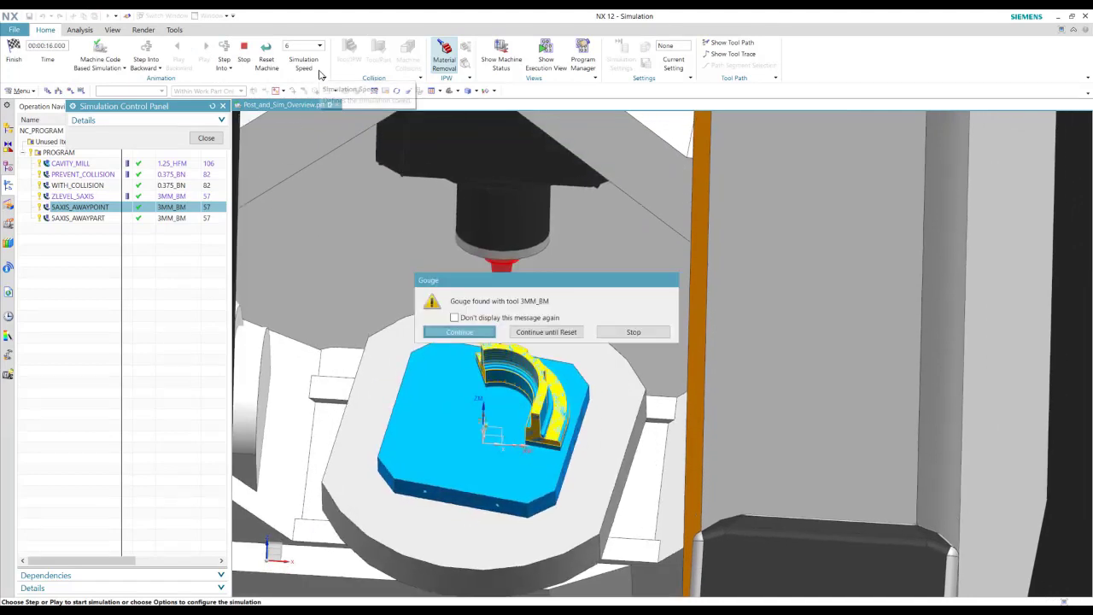
pyautogui.click(484, 333)
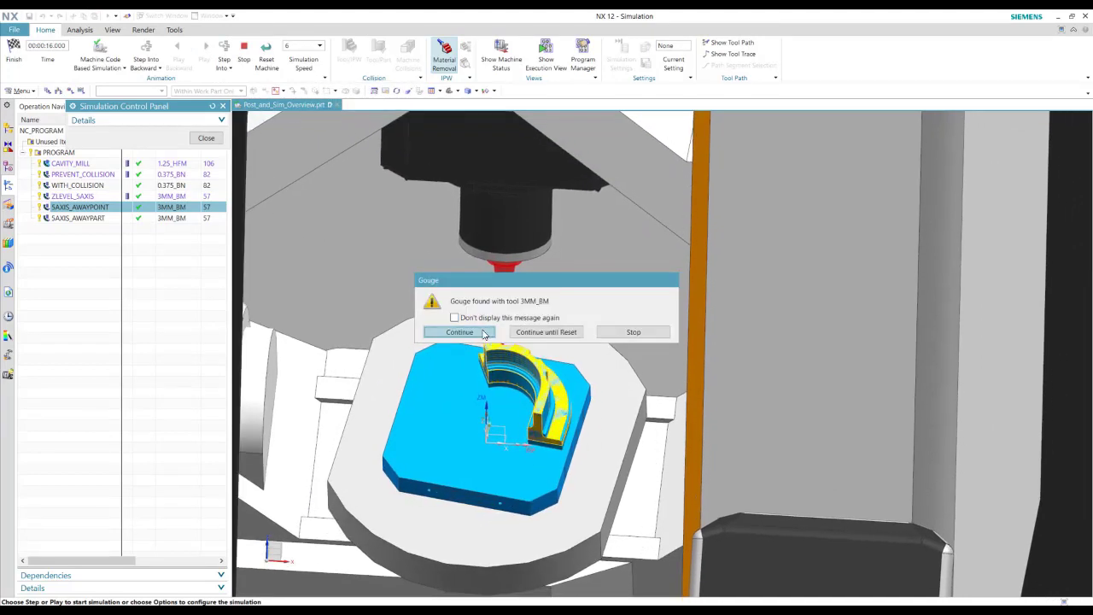
# - Halt the simulation at the reported gouge, zoom in on the tool, then fit the view
pyautogui.click(624, 333)
pyautogui.scroll(10, 512, 339)
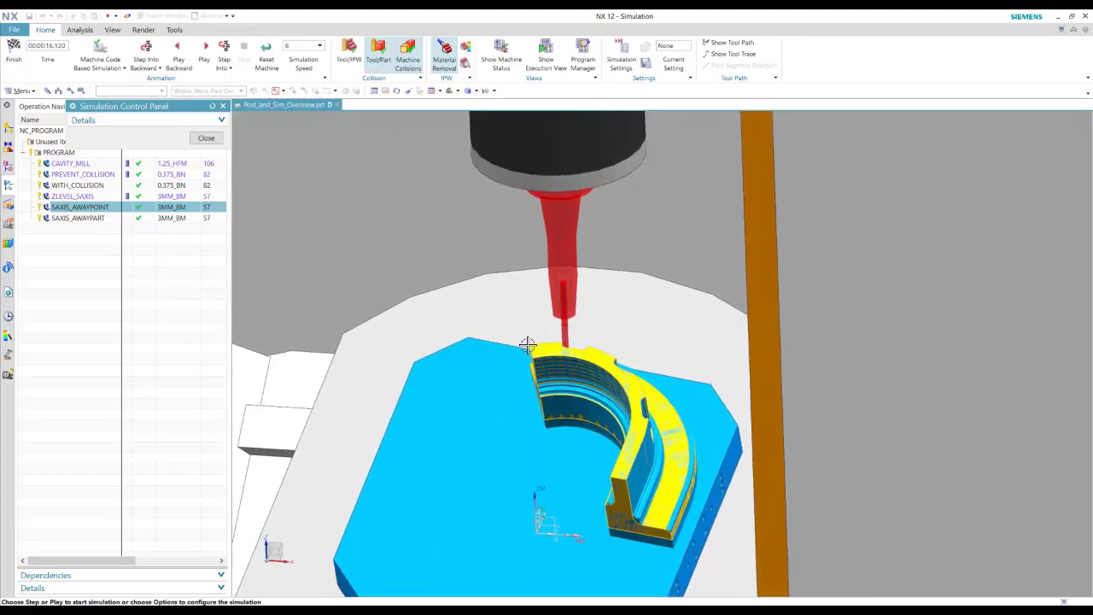
pyautogui.scroll(10, 596, 338)
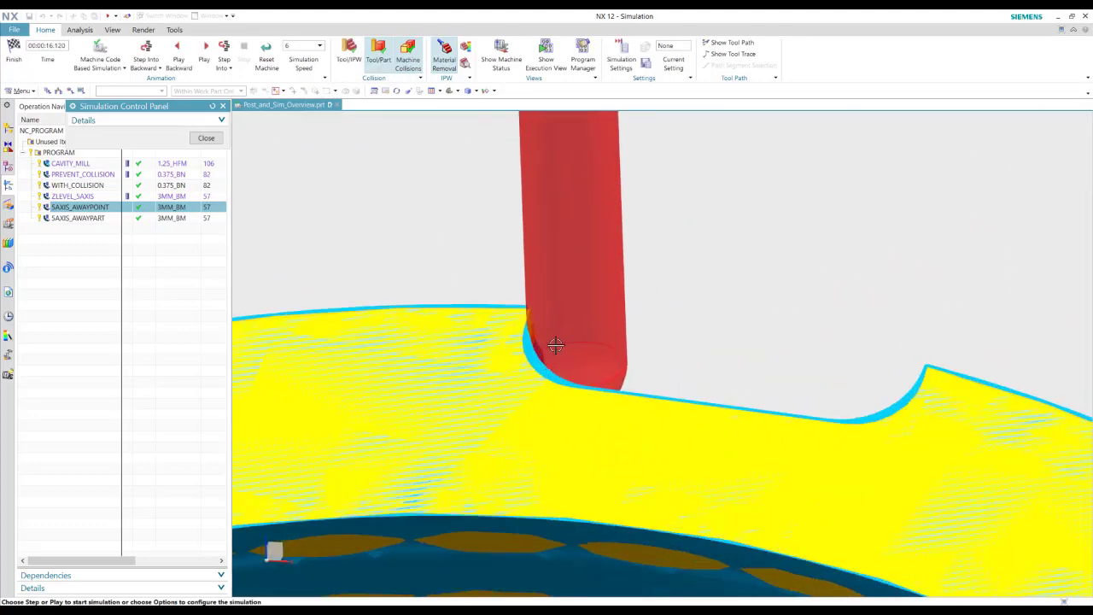
pyautogui.scroll(-8, 586, 304)
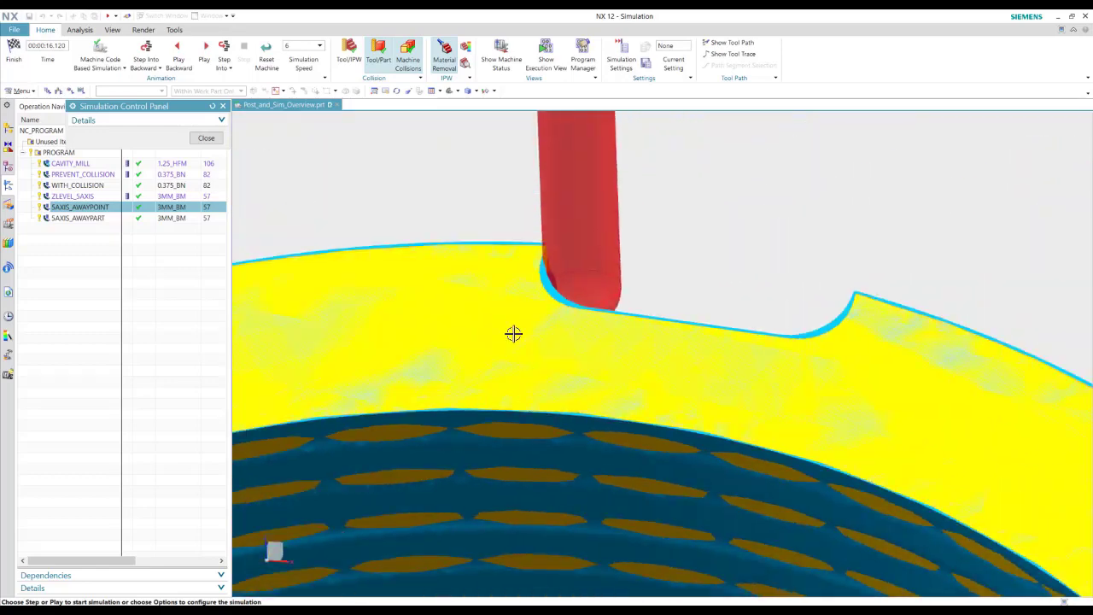
pyautogui.scroll(6, 556, 264)
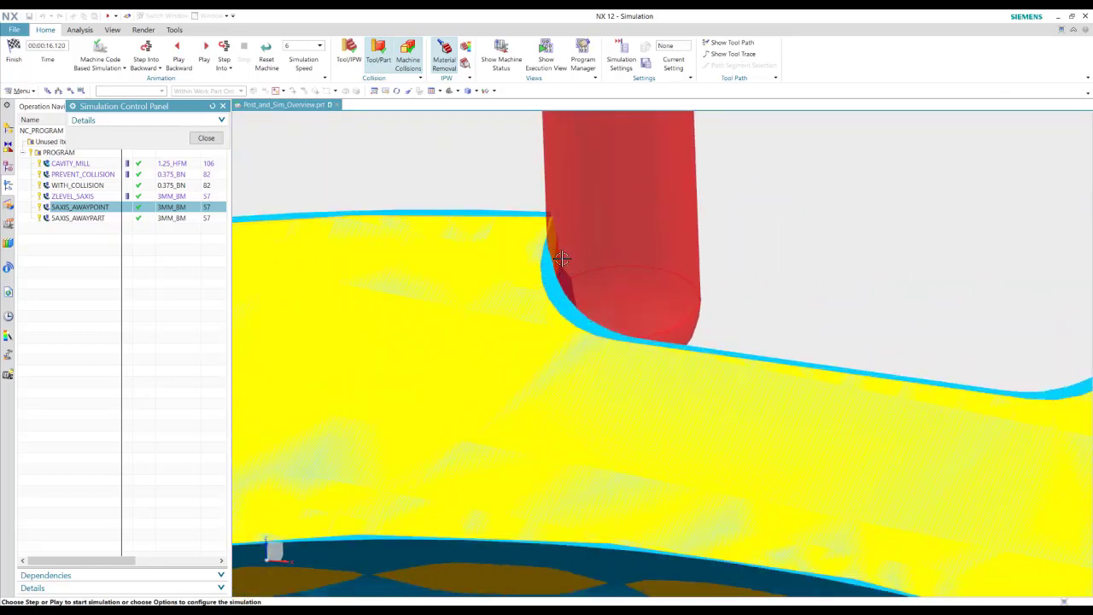
pyautogui.scroll(-3, 509, 221)
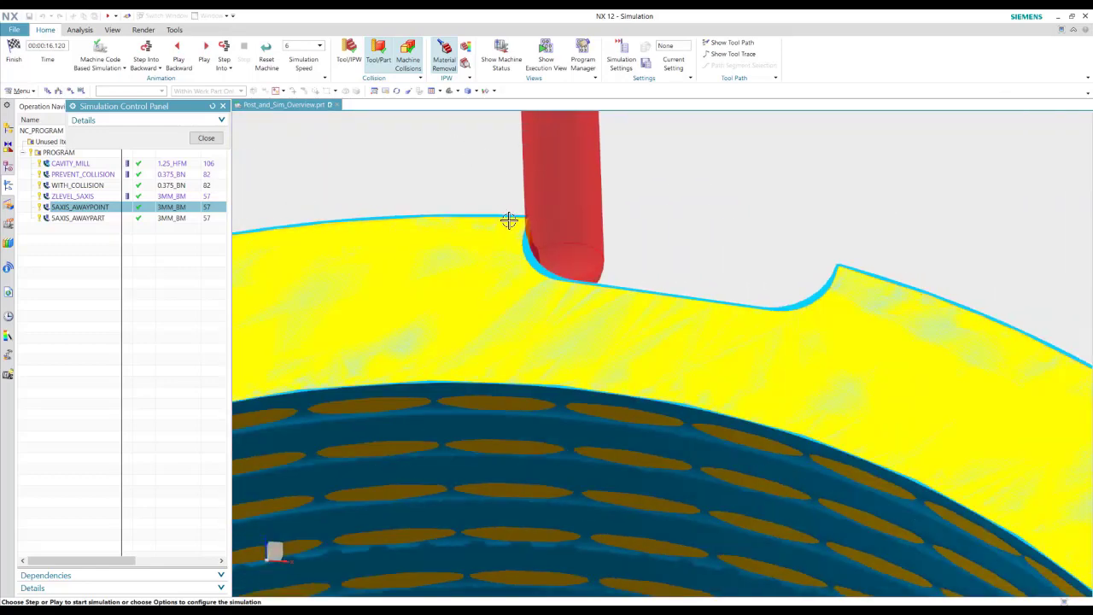
pyautogui.scroll(-4, 525, 222)
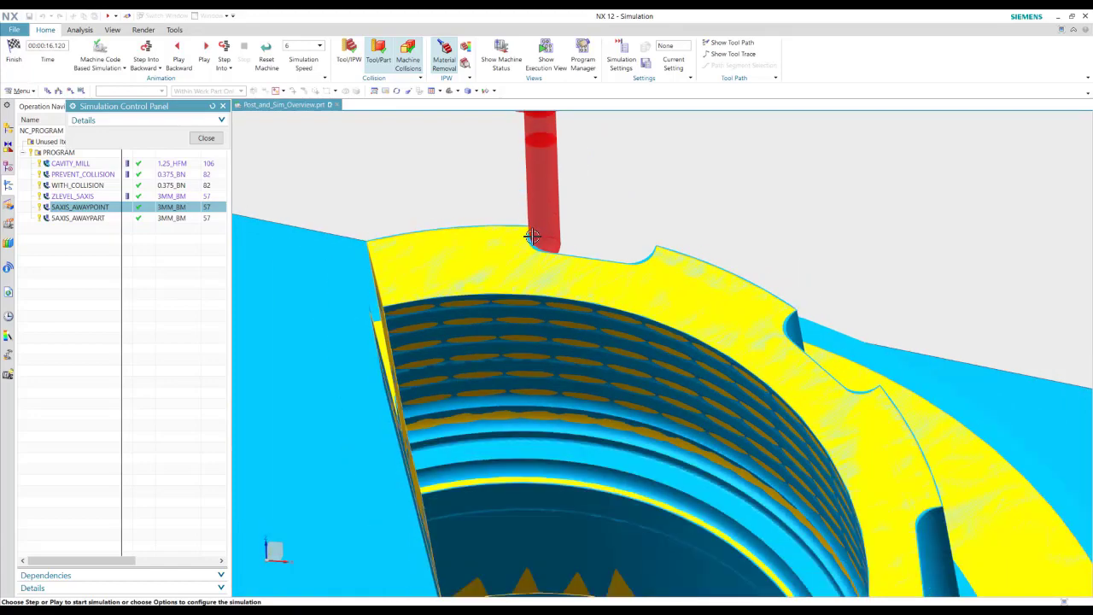
pyautogui.scroll(-10, 530, 236)
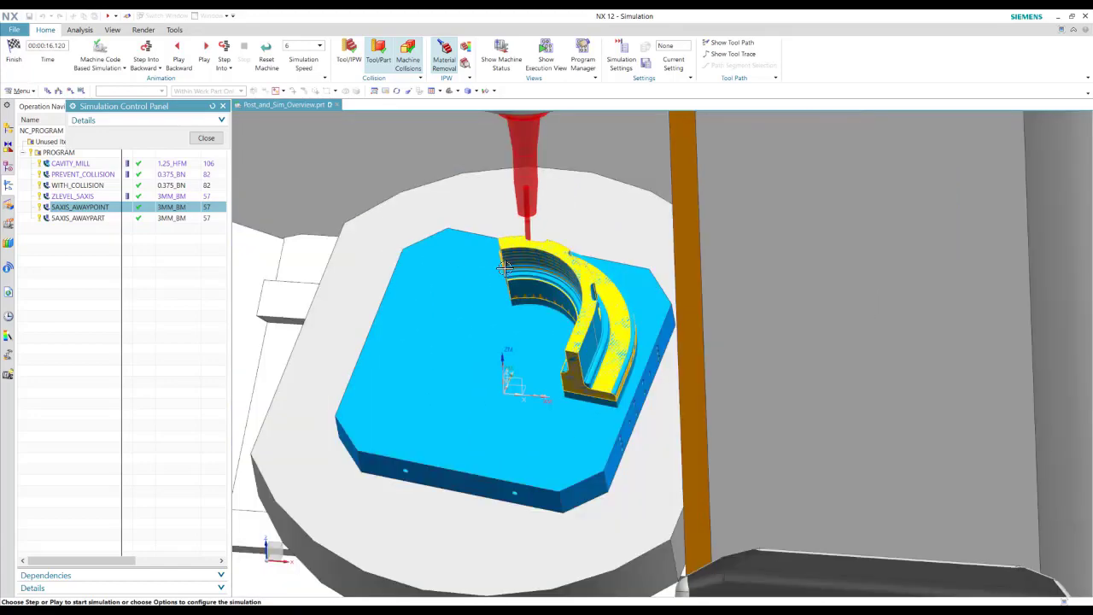
pyautogui.hotkey('ctrl', 'f')
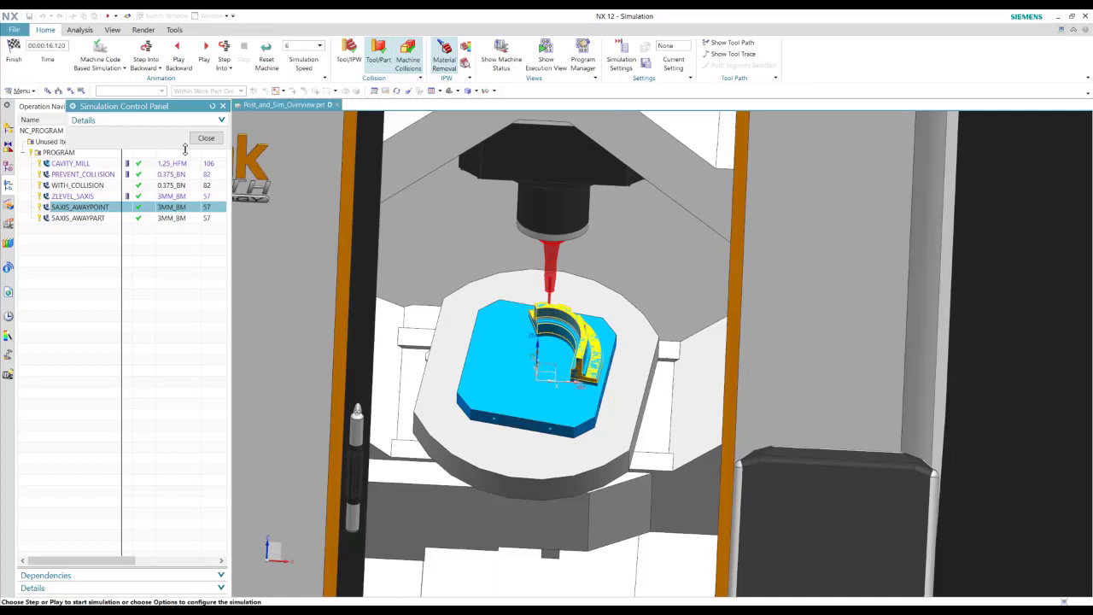
# - Resume cutting past further gouge warnings, then stop and reset the machine to 00:00:00
pyautogui.click(205, 56)
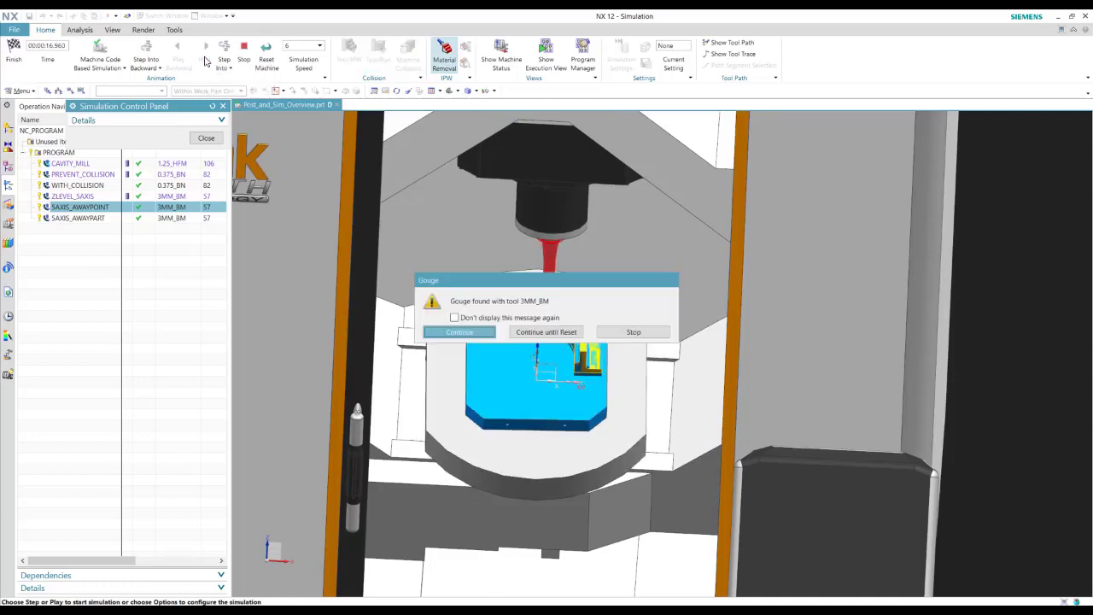
pyautogui.click(561, 333)
pyautogui.moveTo(512, 398); pyautogui.dragTo(584, 404, button='middle')
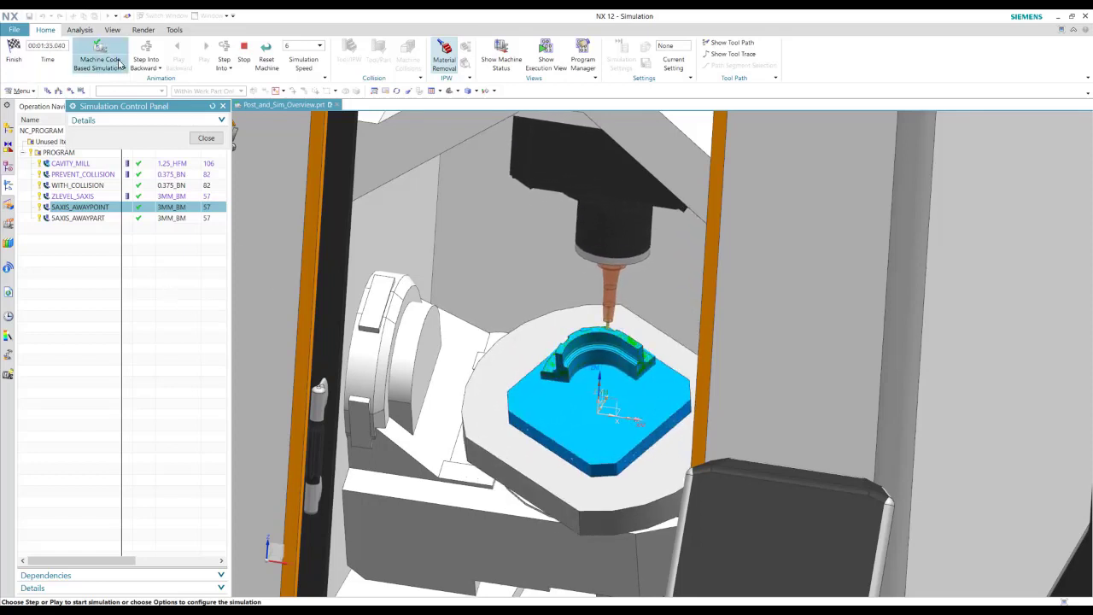
pyautogui.click(244, 49)
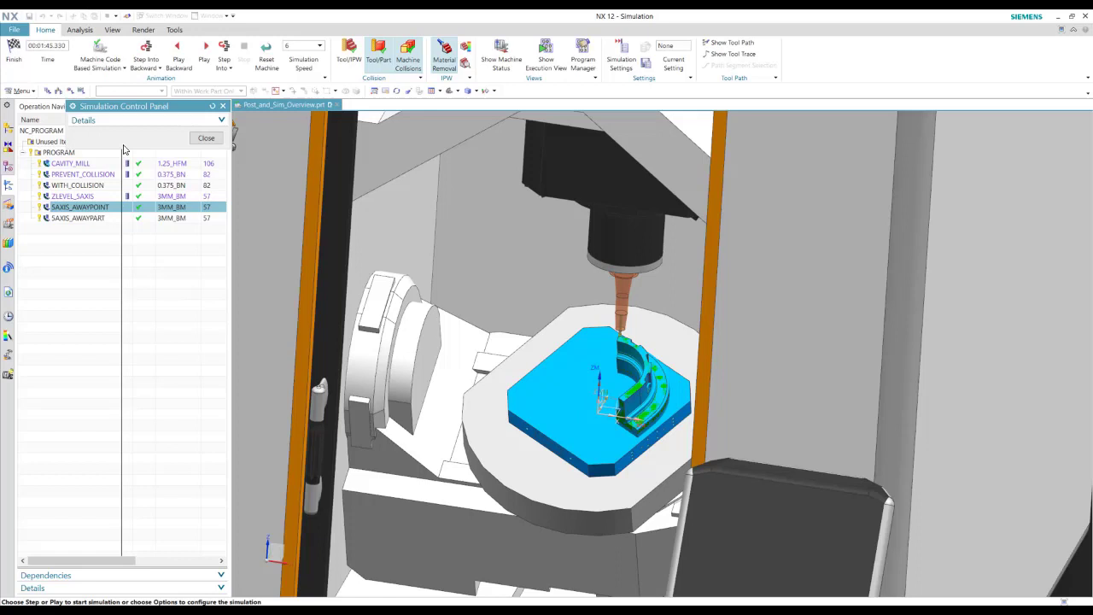
pyautogui.click(267, 51)
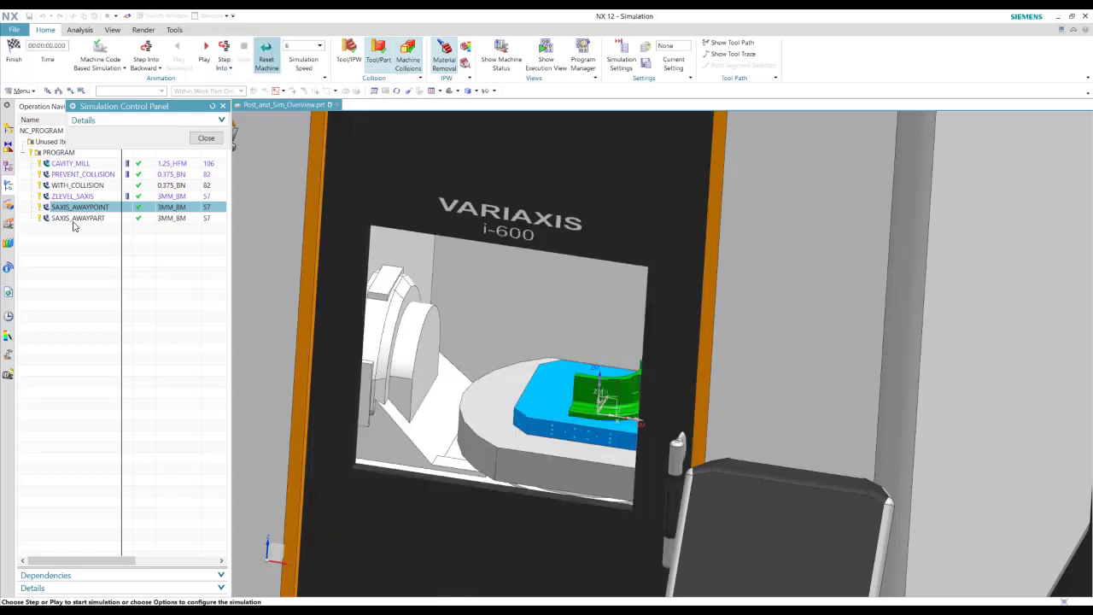
# - Simulate SAXIS_AWAYPART at speed 4, stopping at 00:02:19 after the arc feature is cut
pyautogui.click(77, 219)
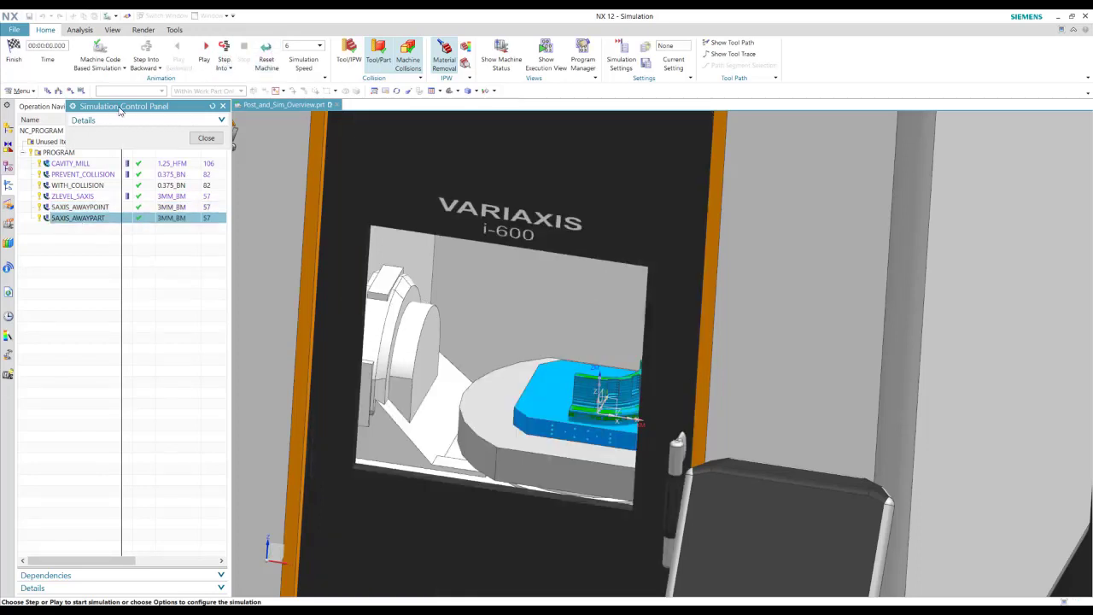
pyautogui.click(207, 49)
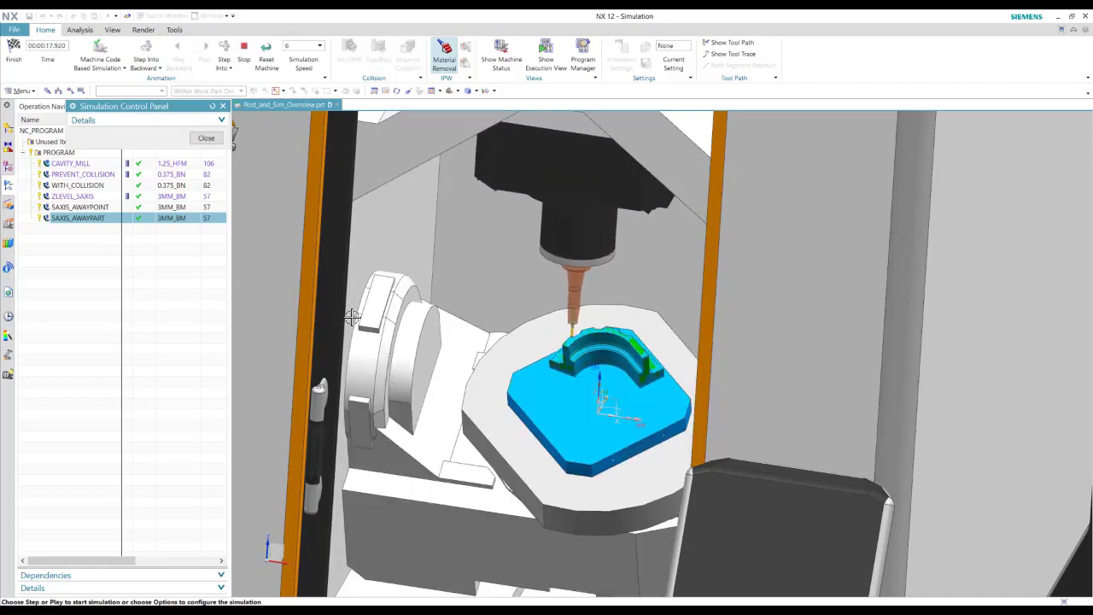
pyautogui.moveTo(556, 380); pyautogui.dragTo(439, 341, button='middle')
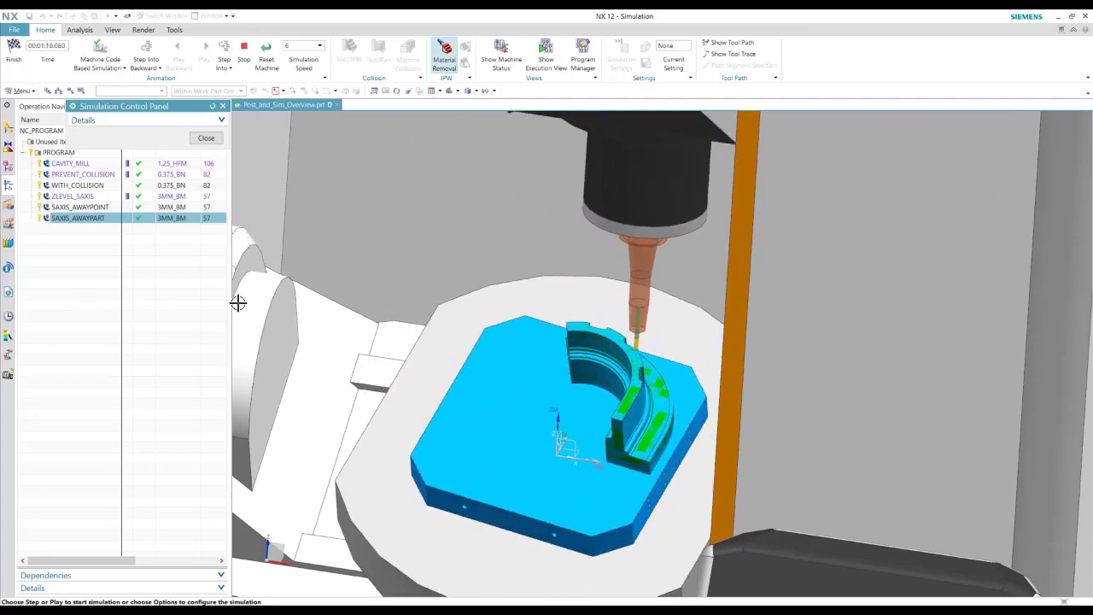
pyautogui.click(319, 46)
pyautogui.click(299, 66)
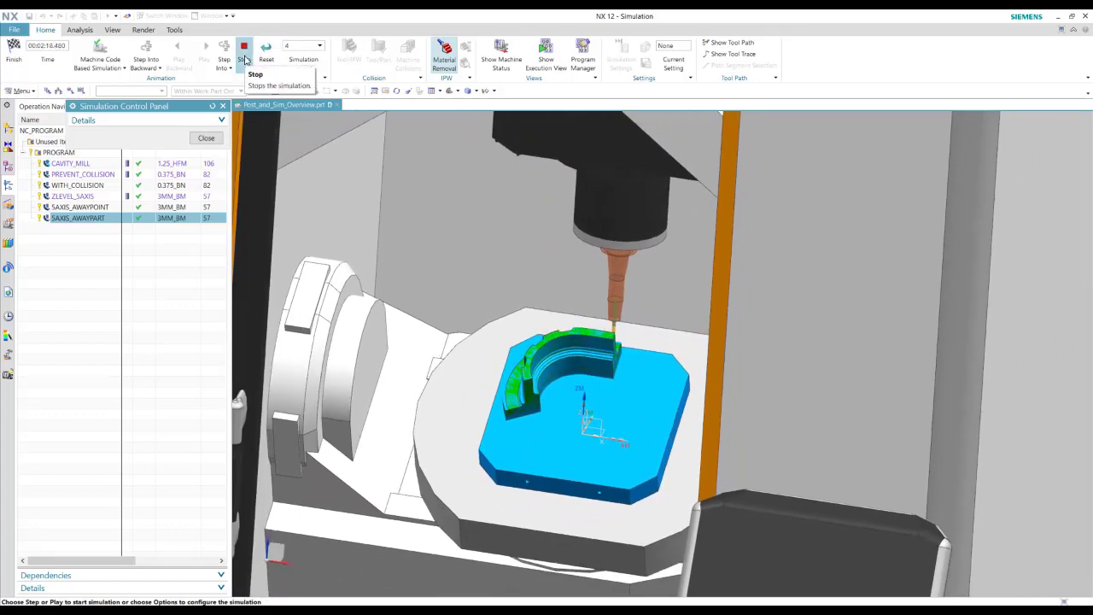
pyautogui.click(244, 59)
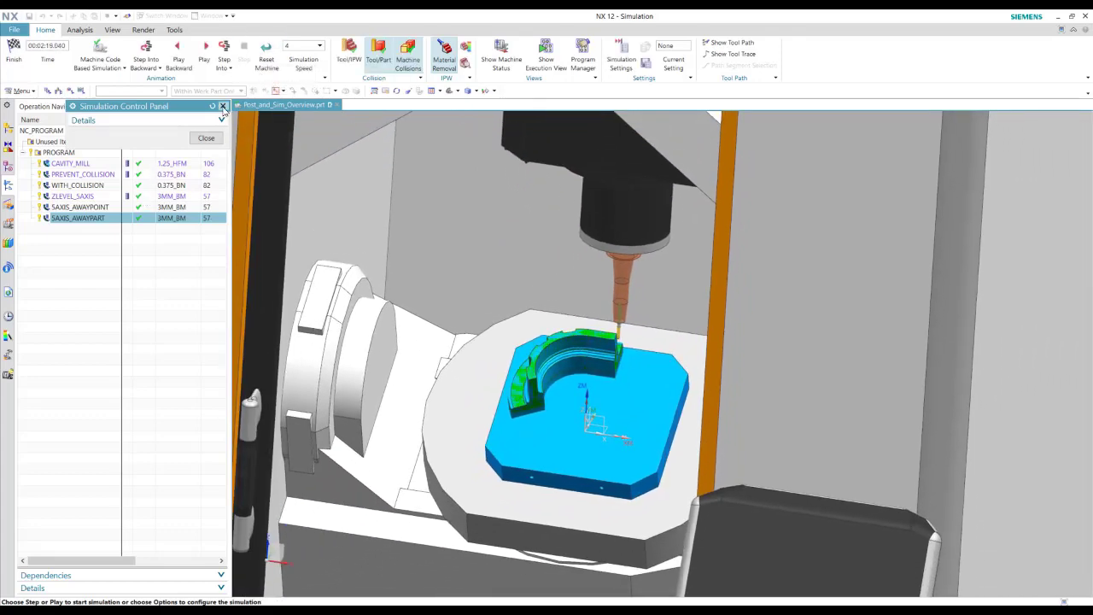
# - Restart machine simulation of the whole PROGRAM group in Machine Code Based Simulation mode
pyautogui.click(14, 51)
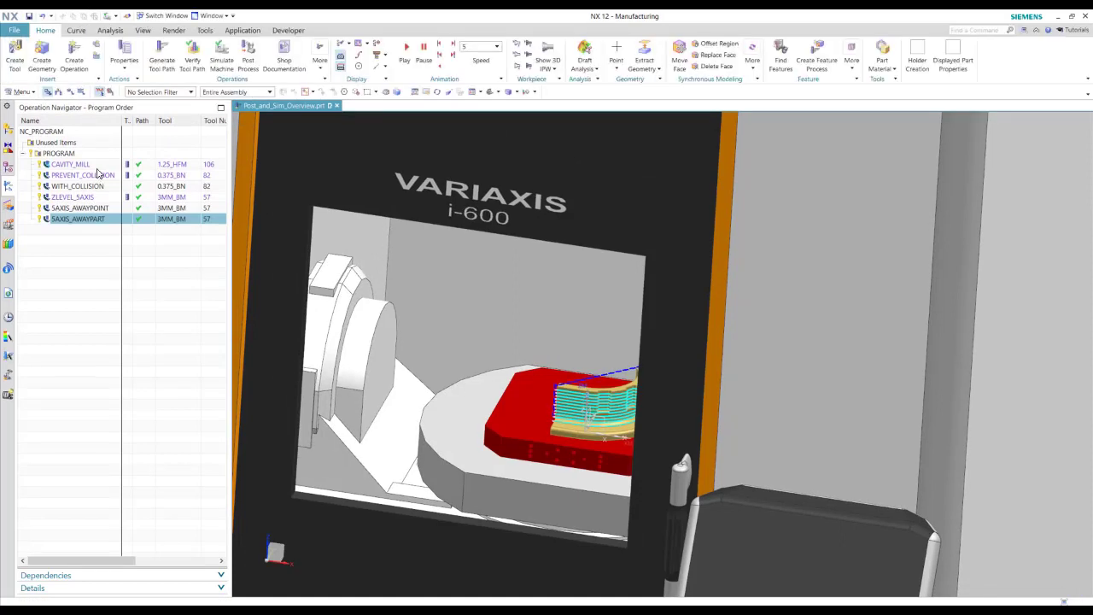
pyautogui.click(59, 154)
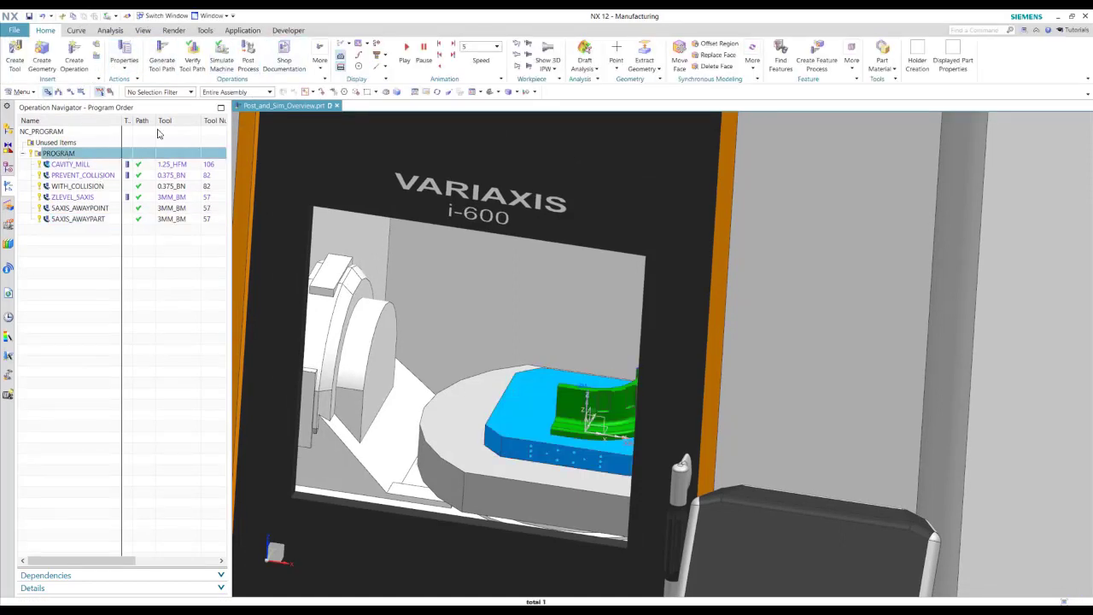
pyautogui.click(222, 62)
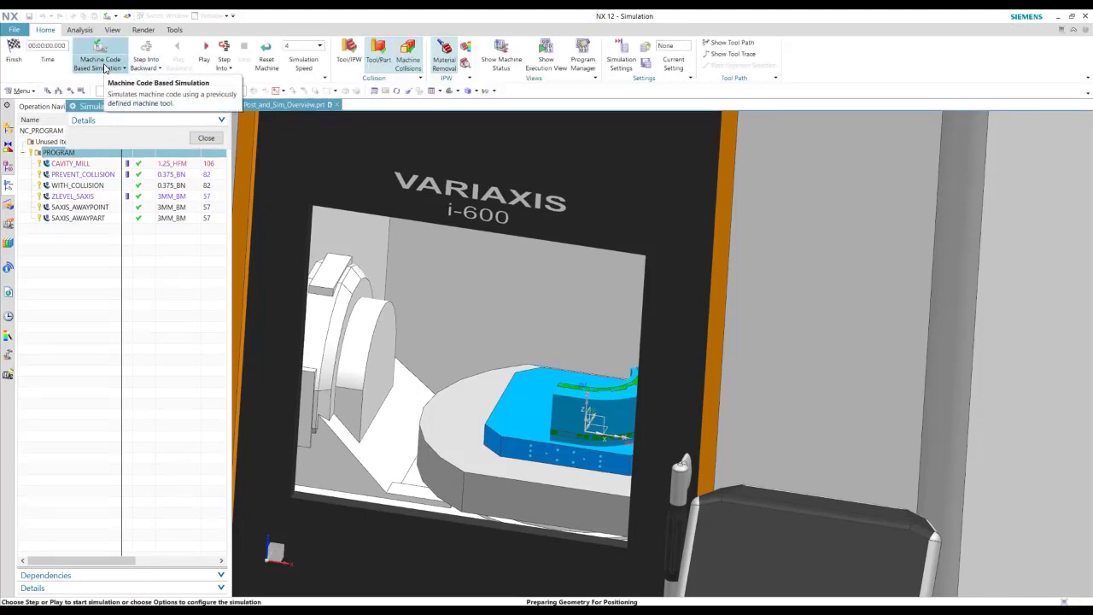
pyautogui.click(105, 67)
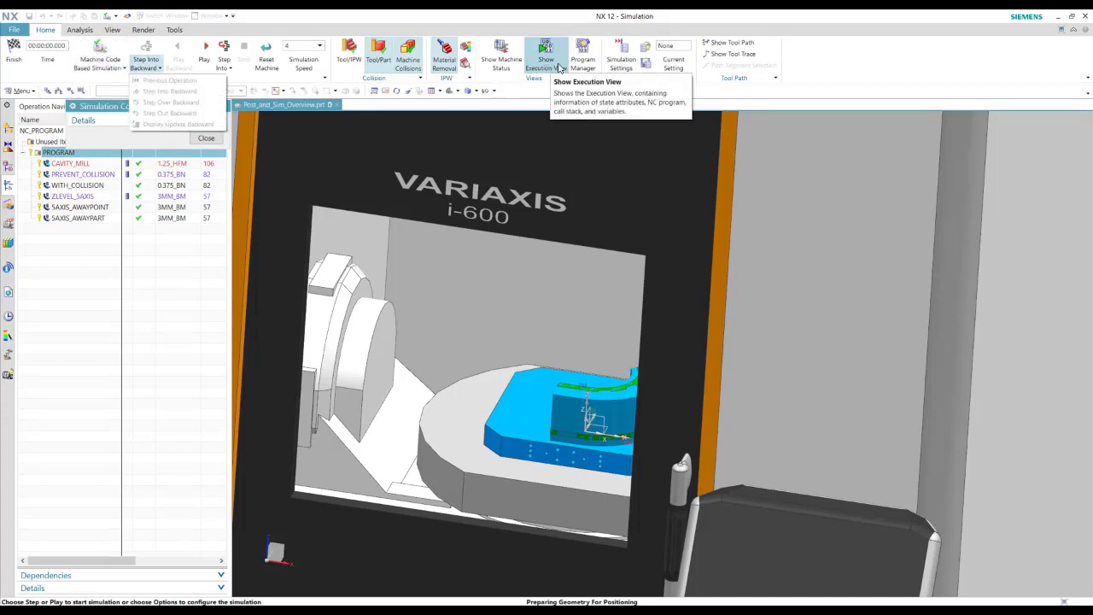
# - Scroll through the NC program in the Execution View, then close that panel
pyautogui.click(527, 66)
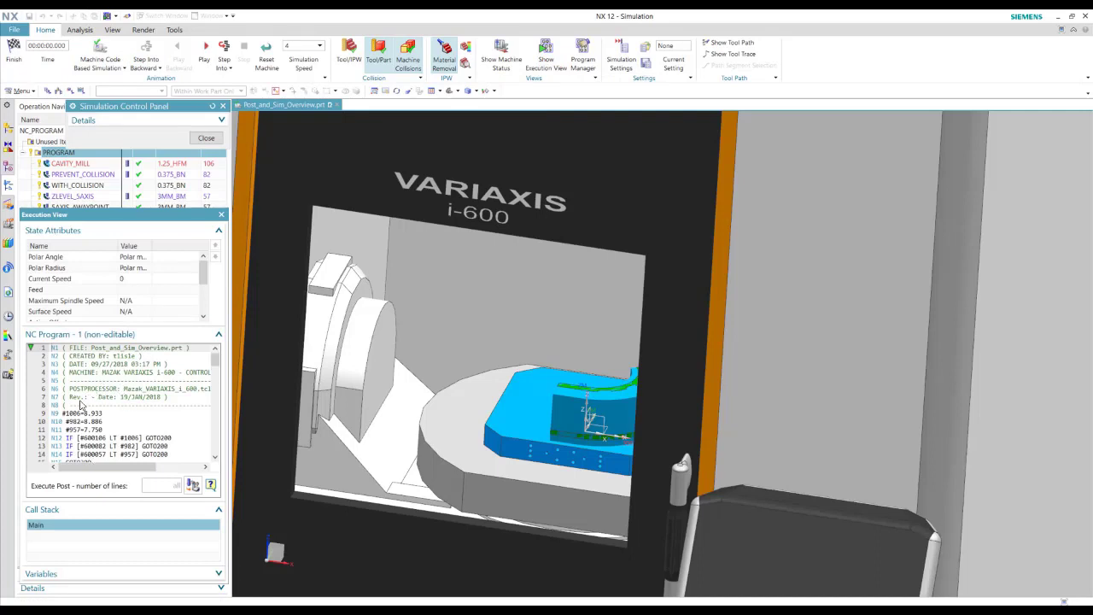
pyautogui.scroll(-11, 81, 405)
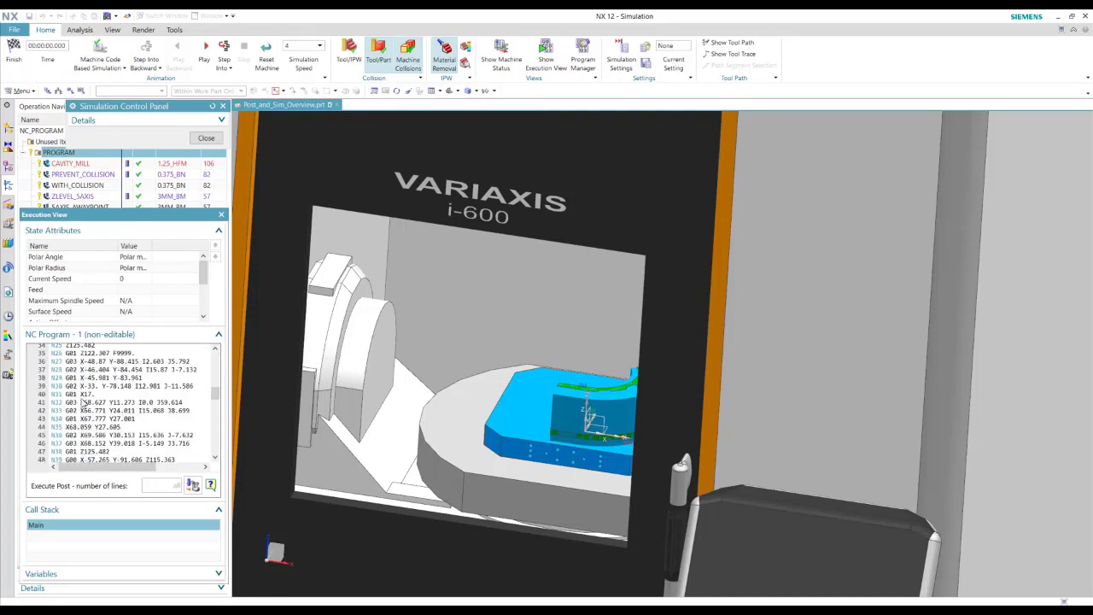
pyautogui.scroll(-9, 83, 403)
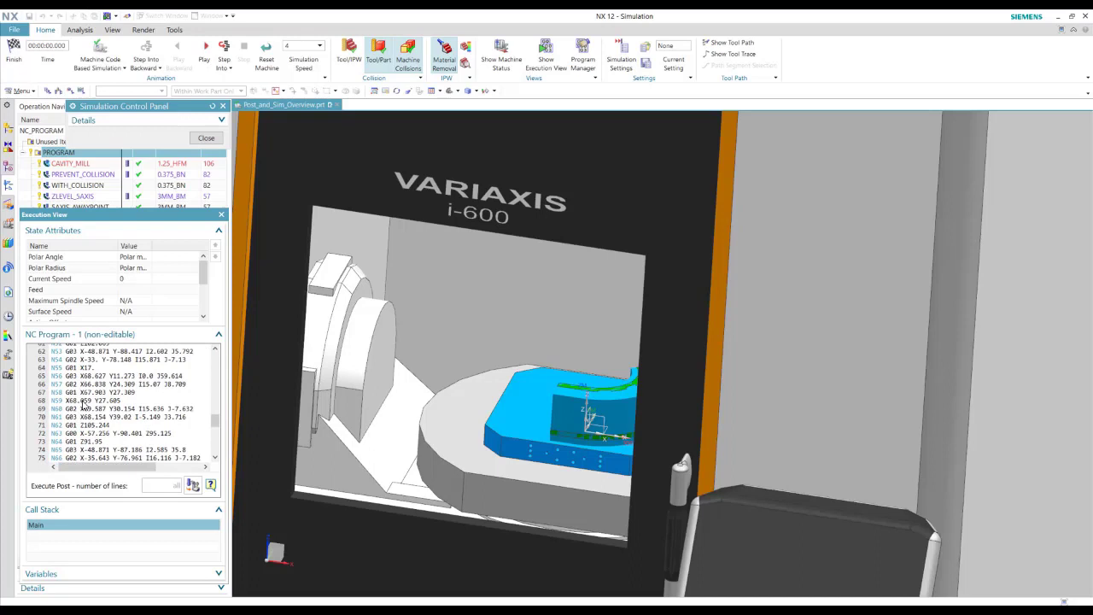
pyautogui.scroll(20, 83, 403)
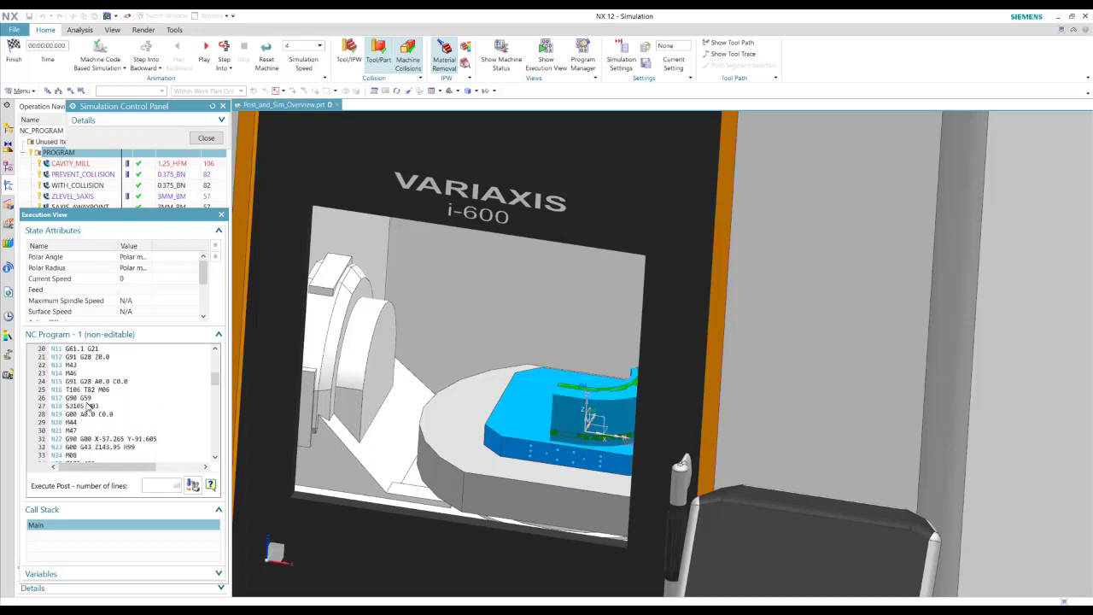
pyautogui.click(219, 209)
# - Choose External Program Simulation and assign Post_and_Sim_Overview.nc as the program
pyautogui.click(107, 67)
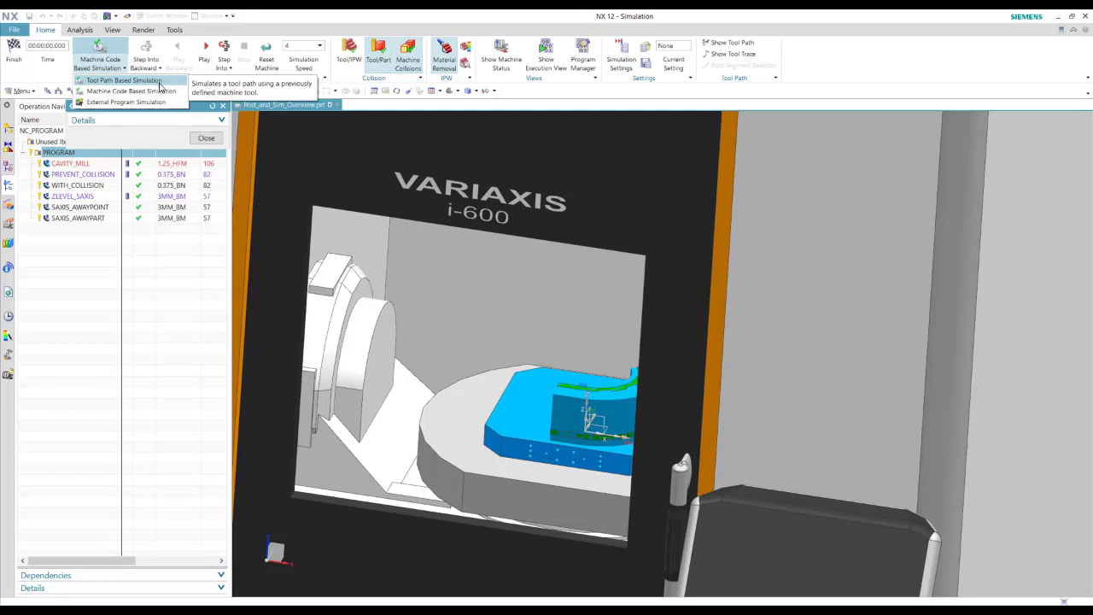
pyautogui.click(143, 101)
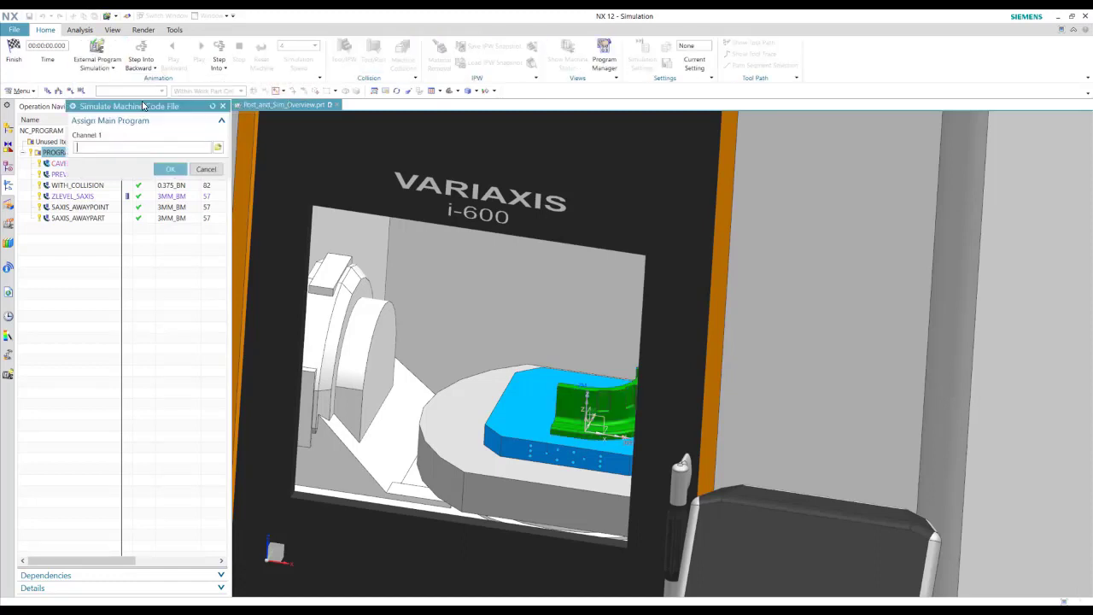
pyautogui.click(219, 149)
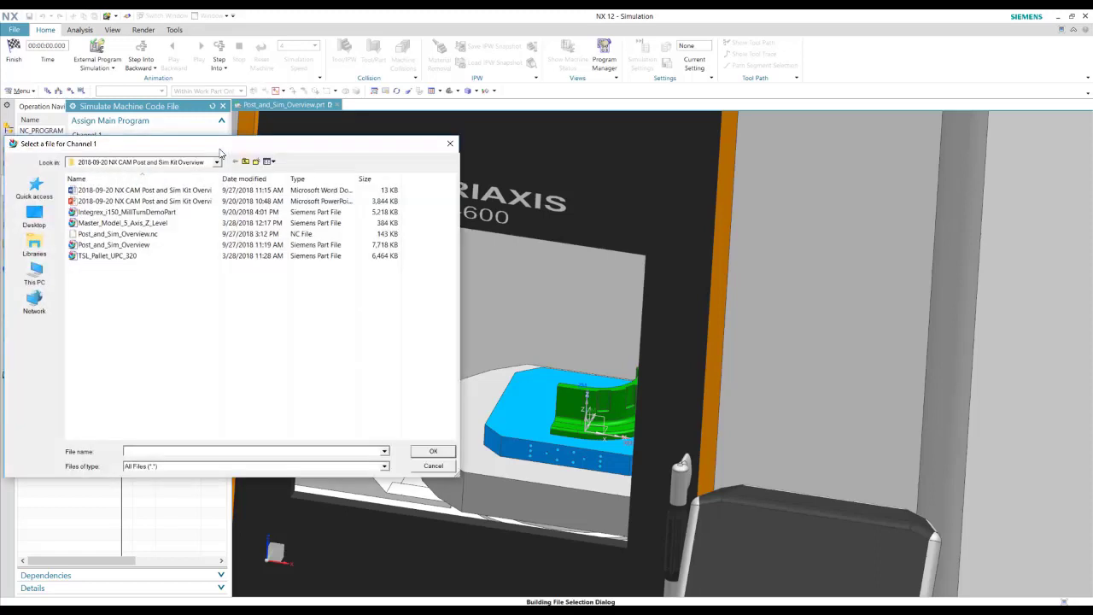
pyautogui.click(111, 235)
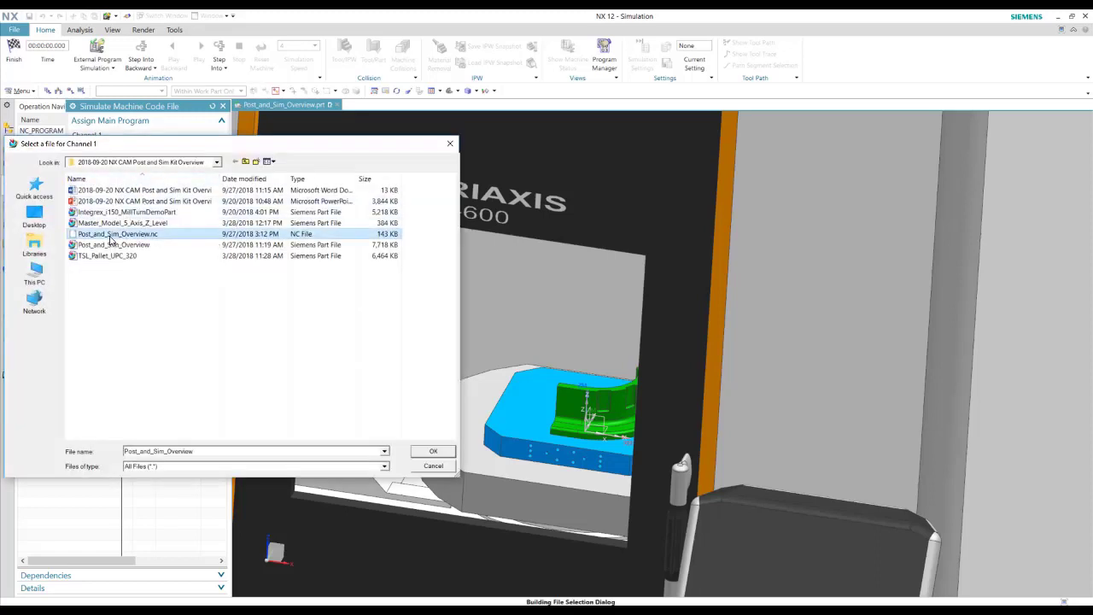
pyautogui.click(434, 452)
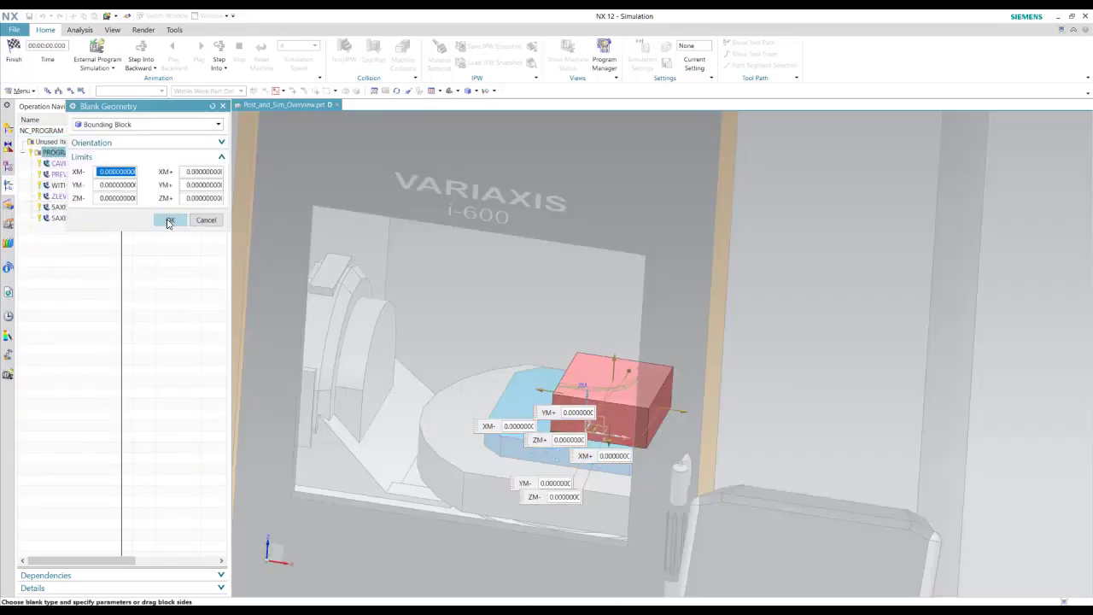
# - Set the blank geometry to Part Outline and confirm the simulation setup
pyautogui.click(158, 127)
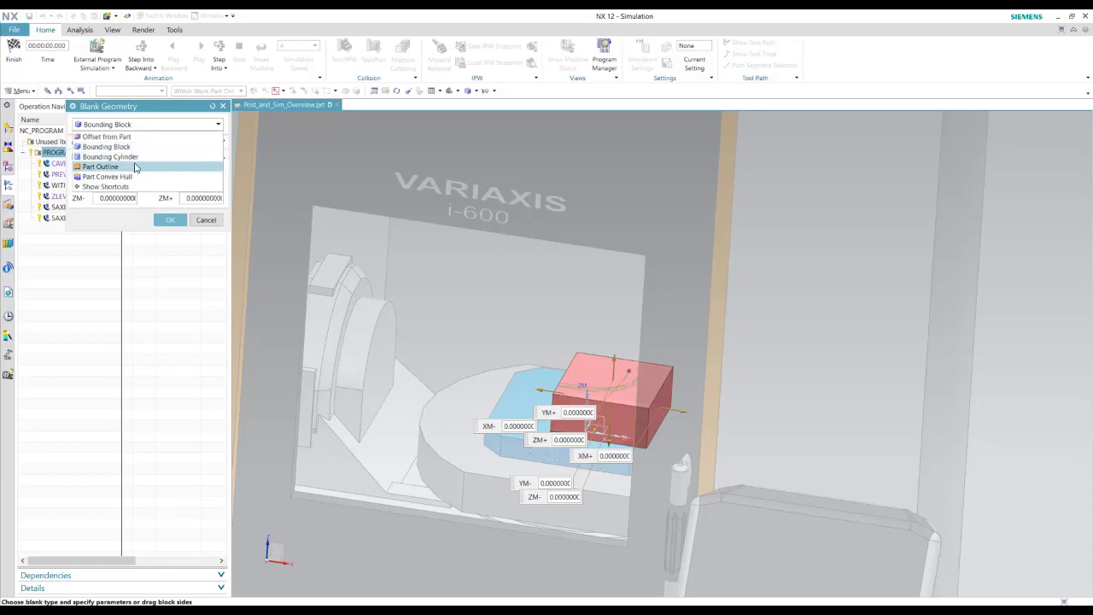
pyautogui.click(139, 168)
pyautogui.click(171, 227)
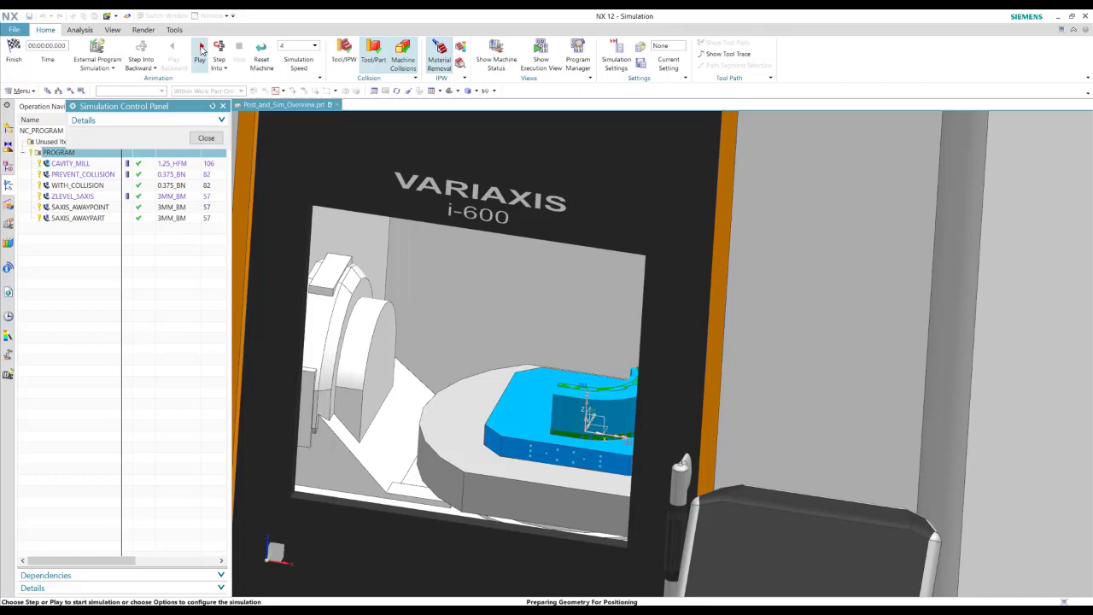
# - Play Post_and_Sim_Overview.nc at simulation speed 7, then close the Simulation Control Panel
pyautogui.click(202, 50)
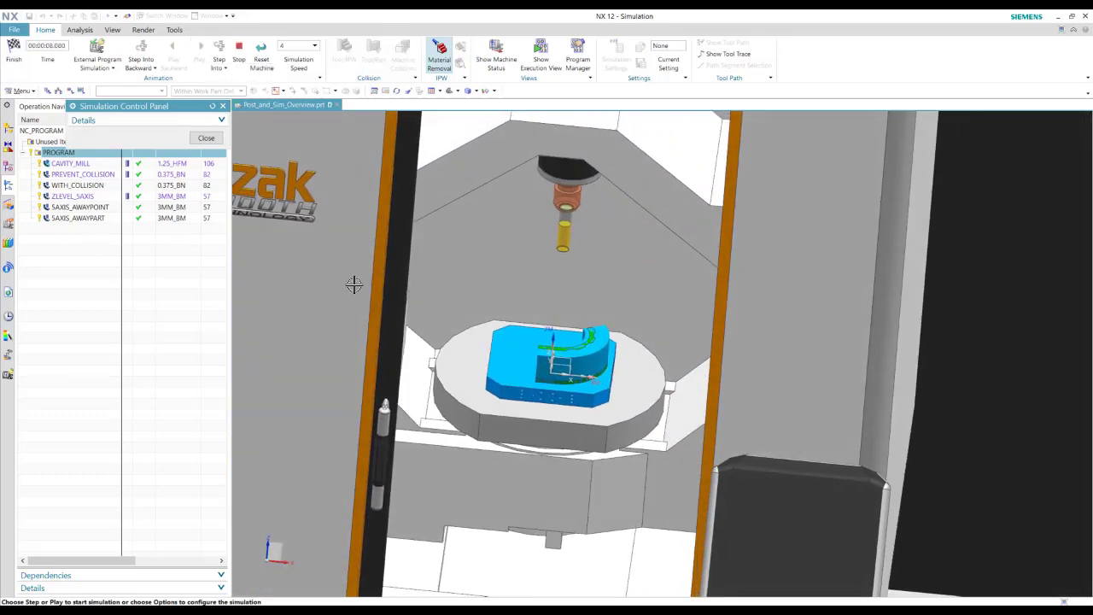
pyautogui.scroll(2, 479, 440)
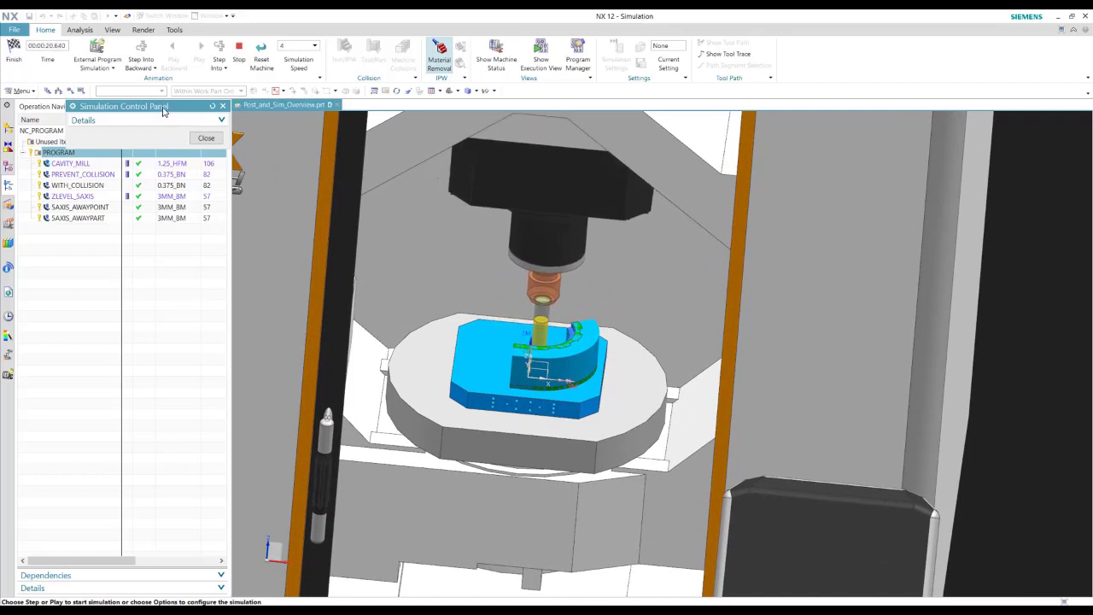
pyautogui.click(315, 45)
pyautogui.click(290, 95)
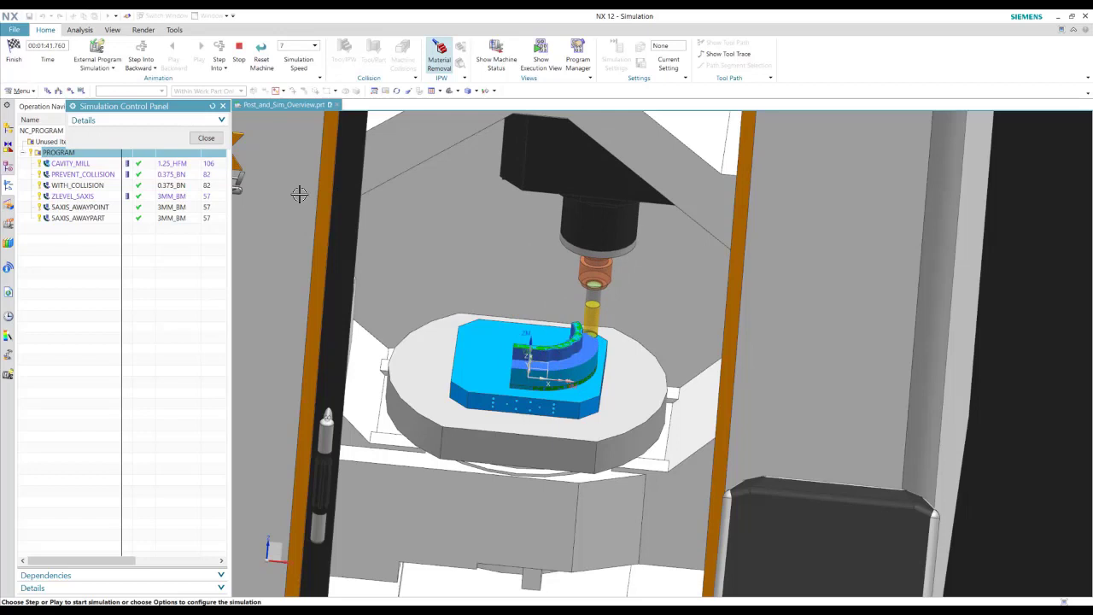
pyautogui.click(206, 138)
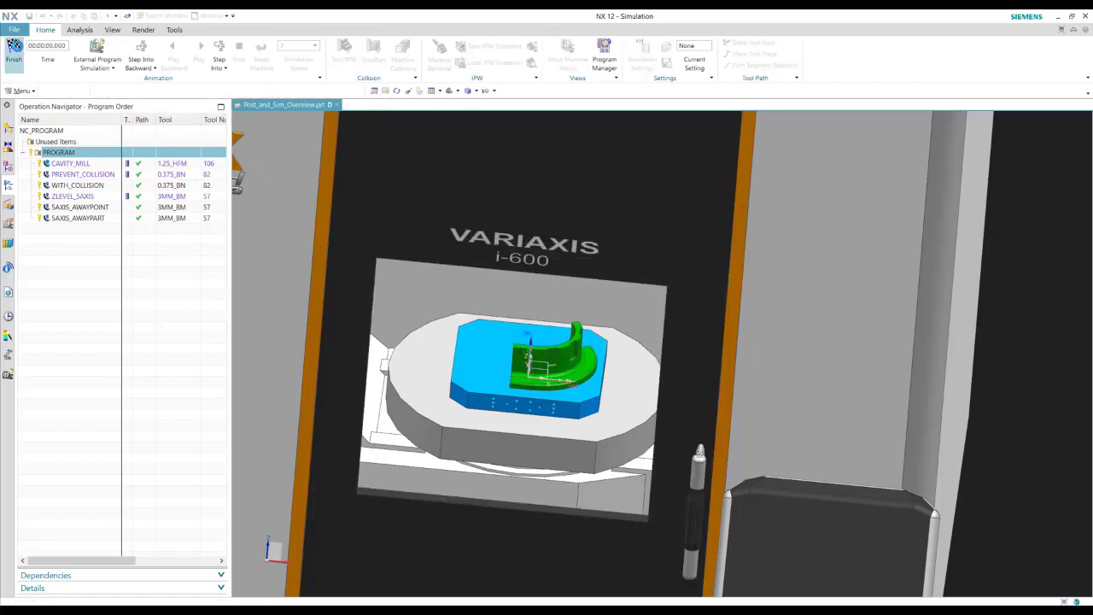
# - Leave the simulation and open Integrex_i150_MillTurnDemoPart from the History list
pyautogui.click(14, 50)
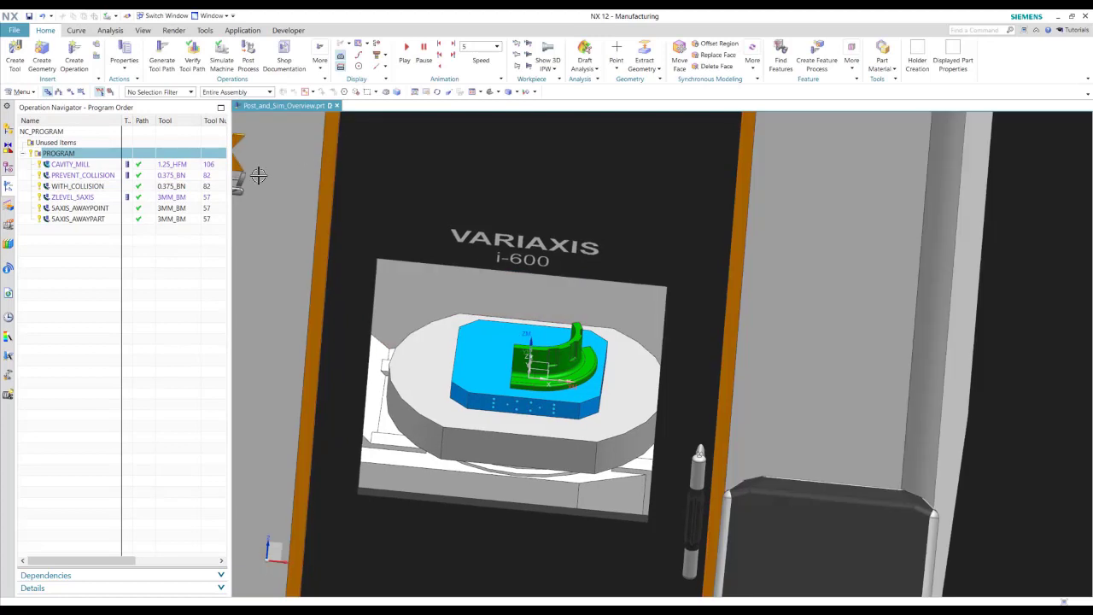
pyautogui.click(8, 315)
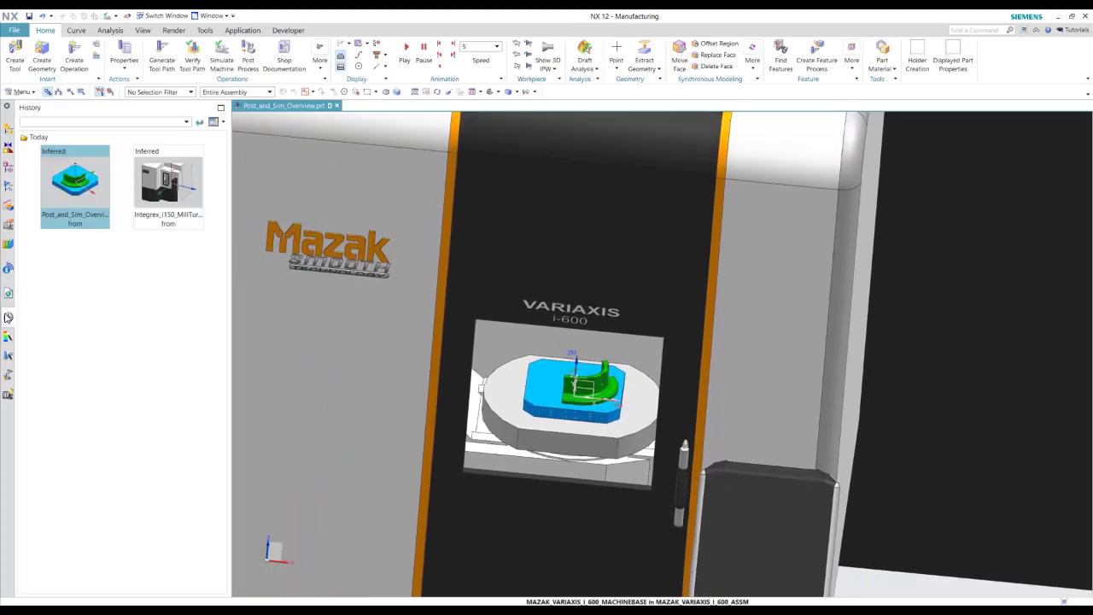
pyautogui.click(160, 180)
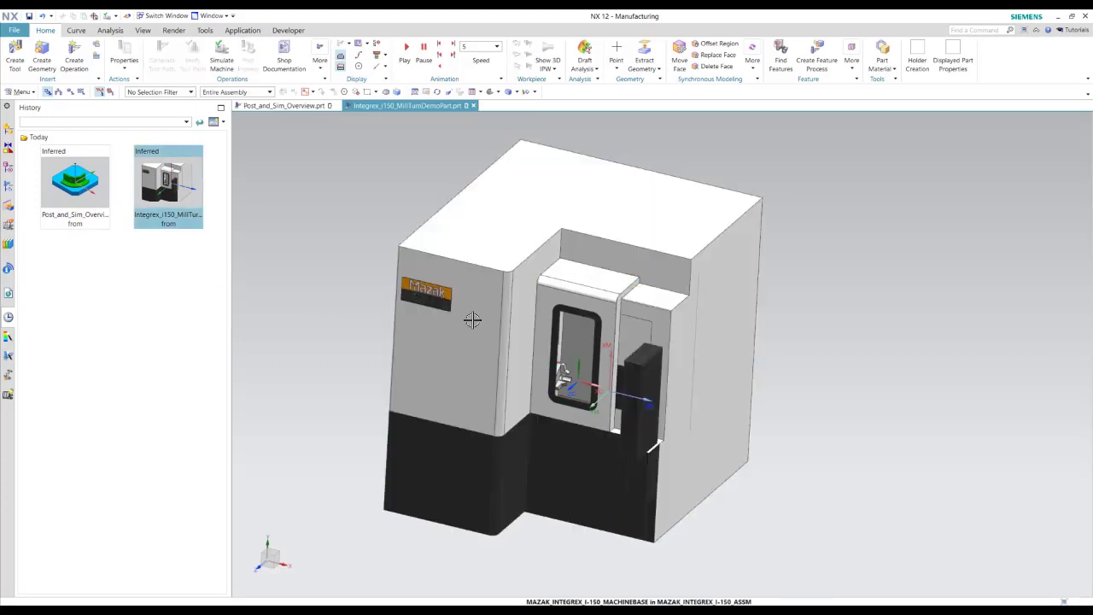
# - Start a Machine Code Based Simulation of the MAIN program, skipping the external file prompt
pyautogui.click(8, 188)
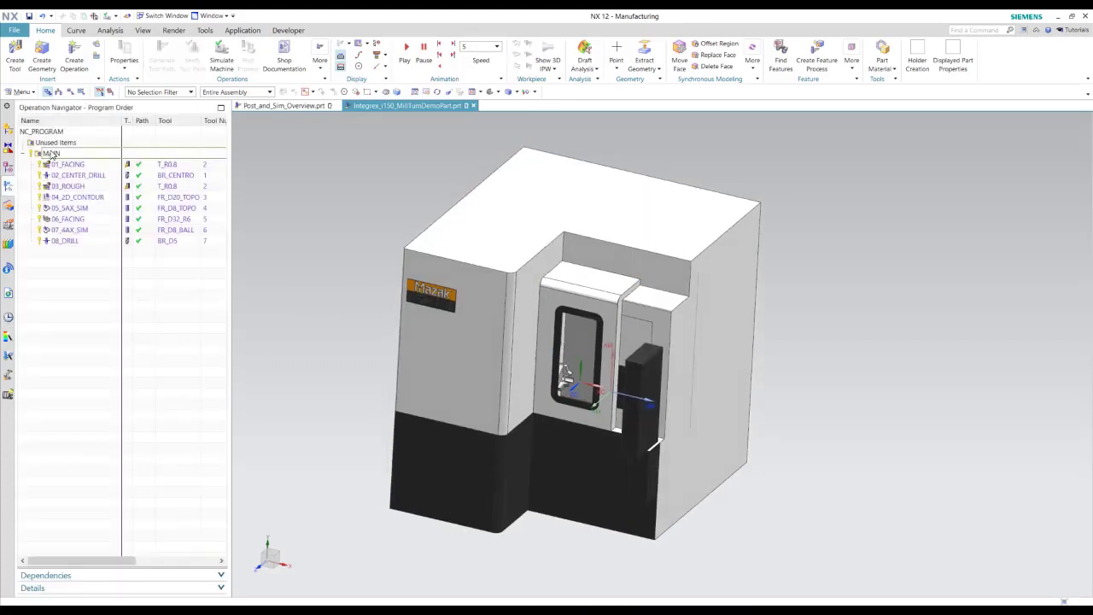
pyautogui.click(51, 153)
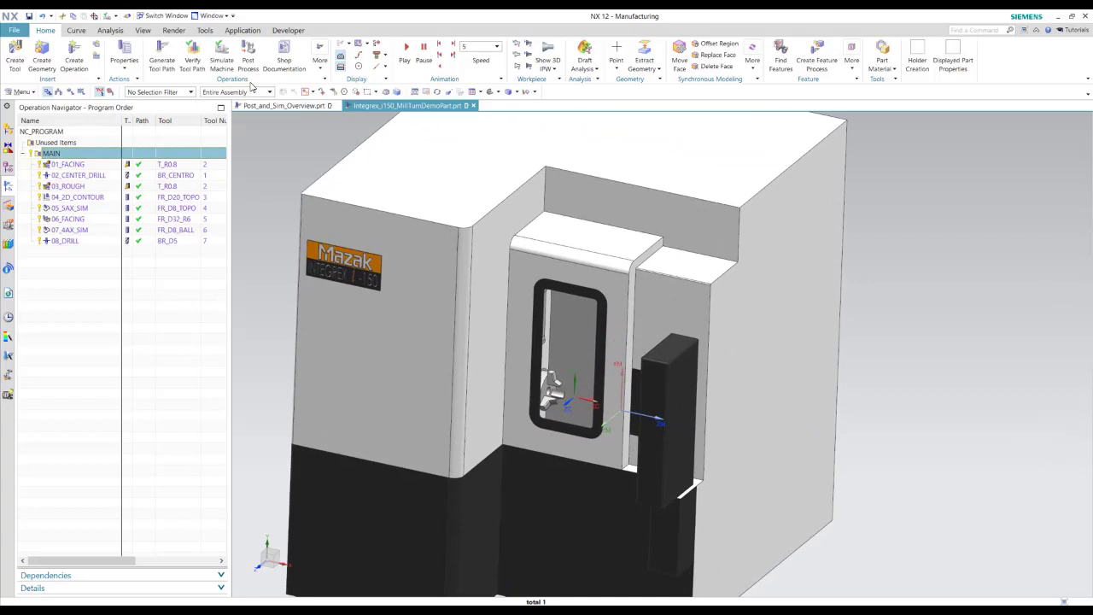
pyautogui.click(223, 60)
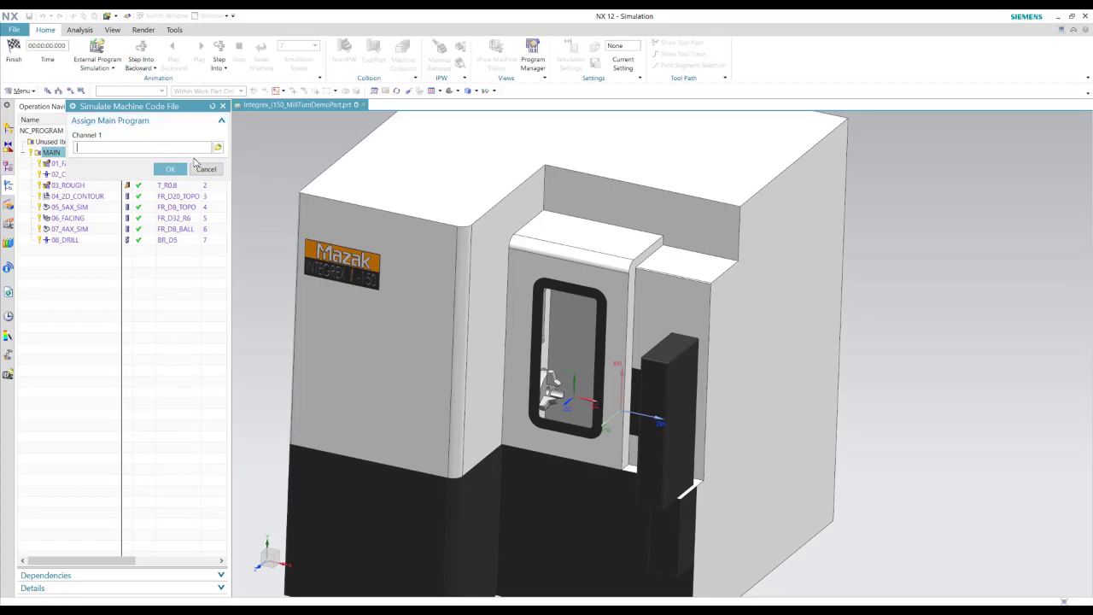
pyautogui.click(99, 53)
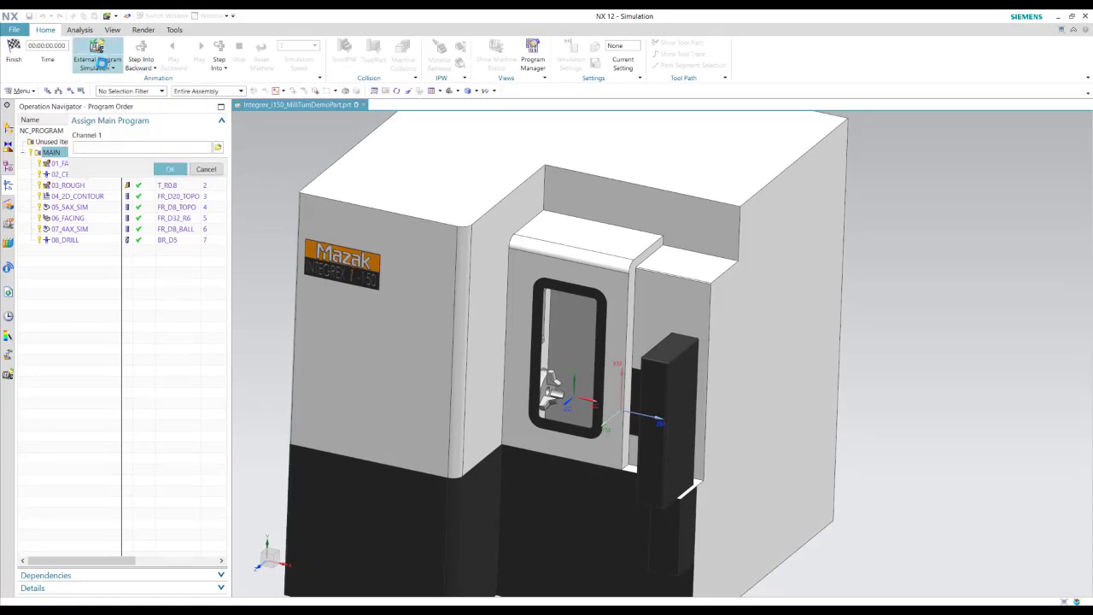
pyautogui.click(106, 68)
pyautogui.click(104, 92)
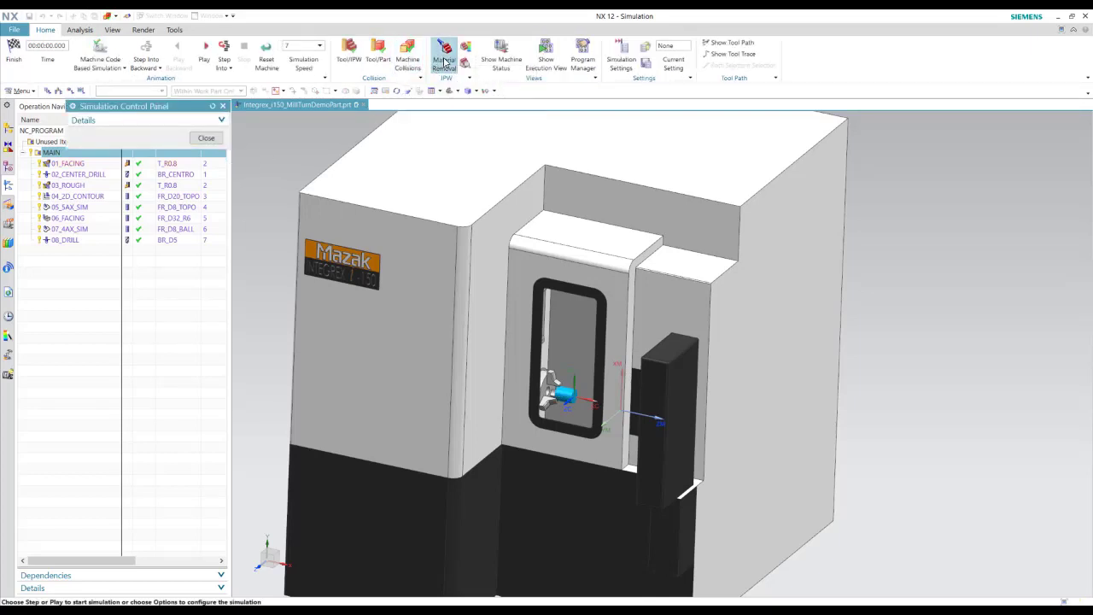
# - Play the Integrex i-150 MAIN simulation and raise its speed to 8
pyautogui.scroll(2, 278, 221)
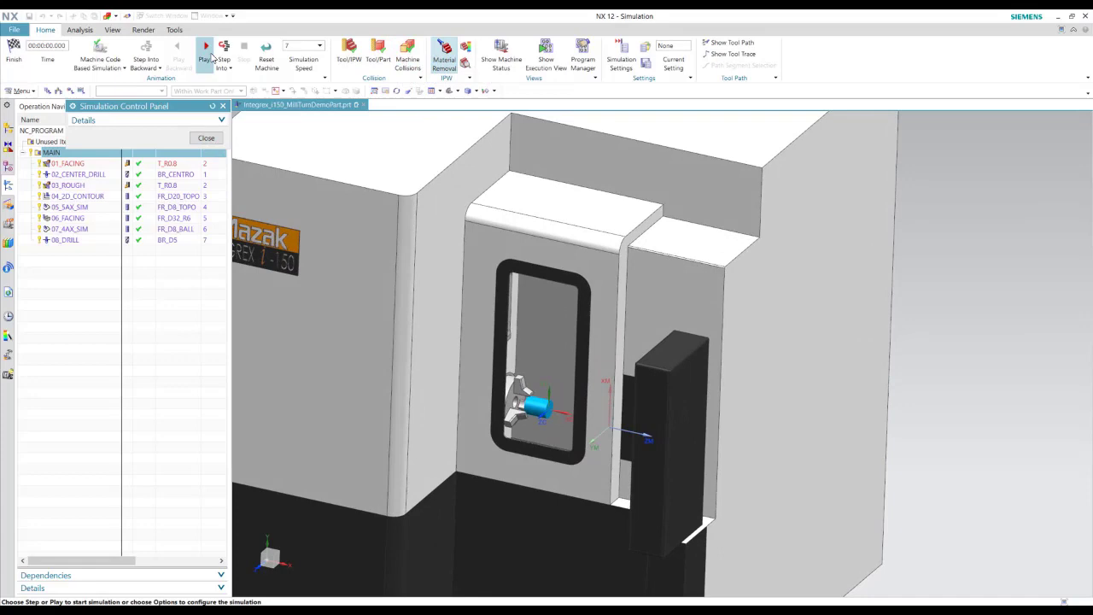
pyautogui.click(206, 53)
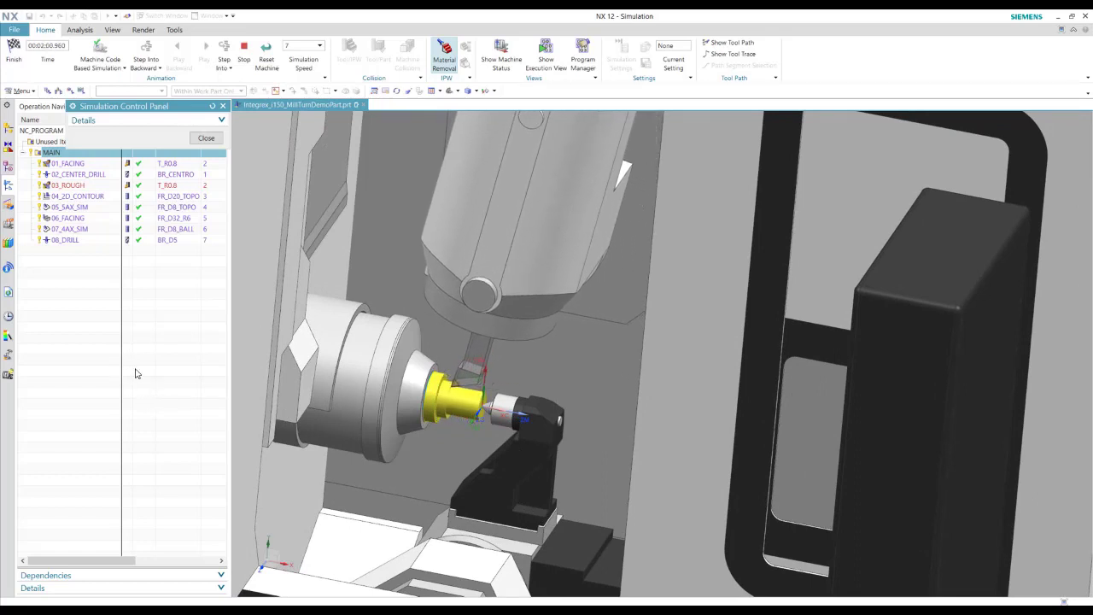
pyautogui.click(319, 46)
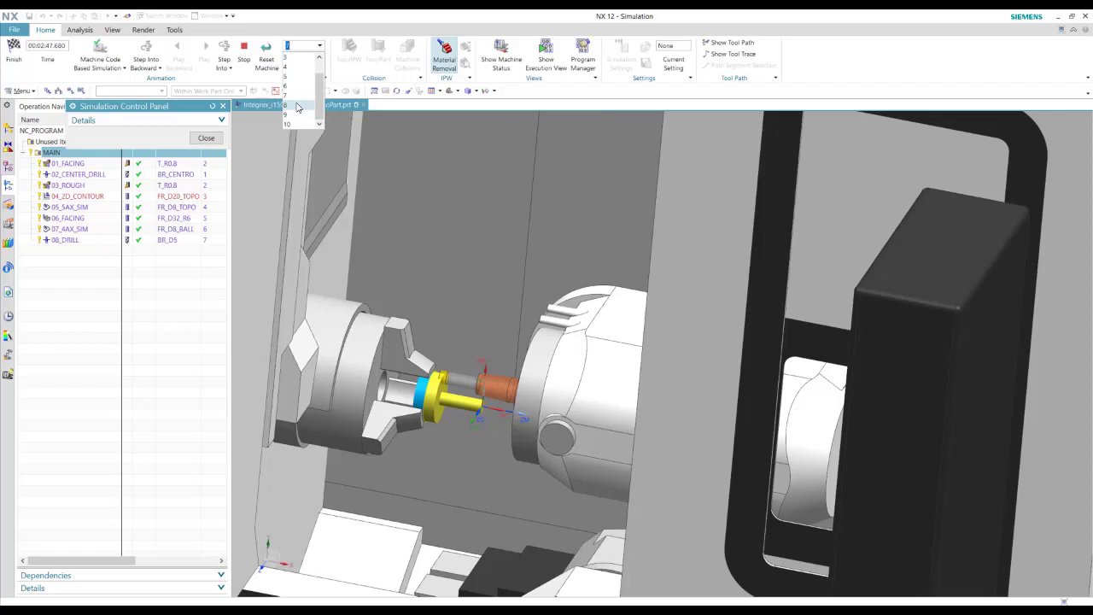
pyautogui.click(296, 105)
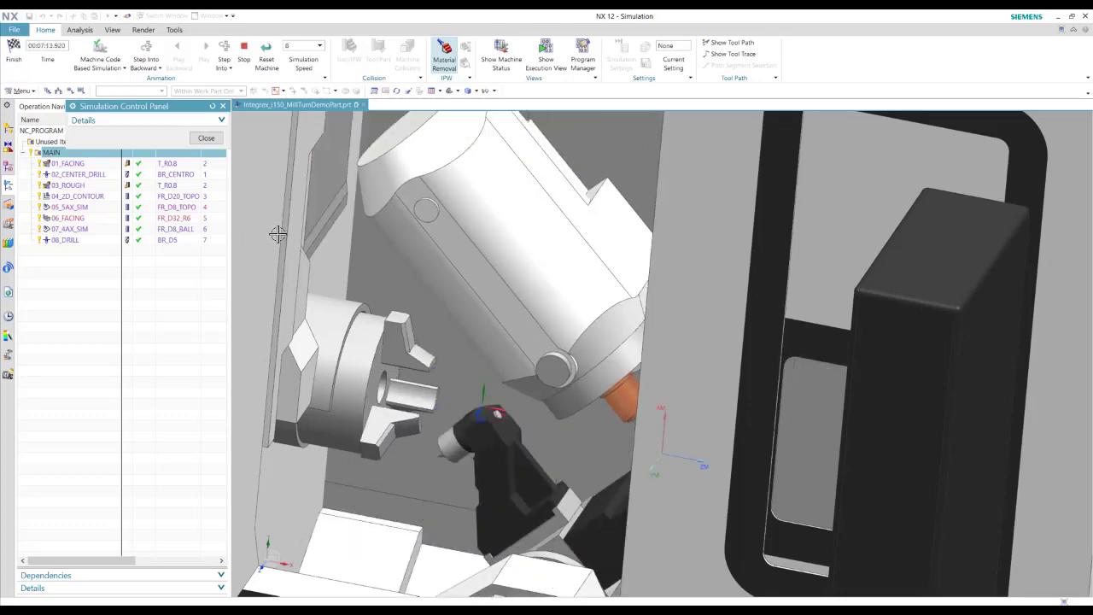
# - Zoom in and out on the tool as the Integrex simulation mills the contoured top
pyautogui.scroll(5, 690, 390)
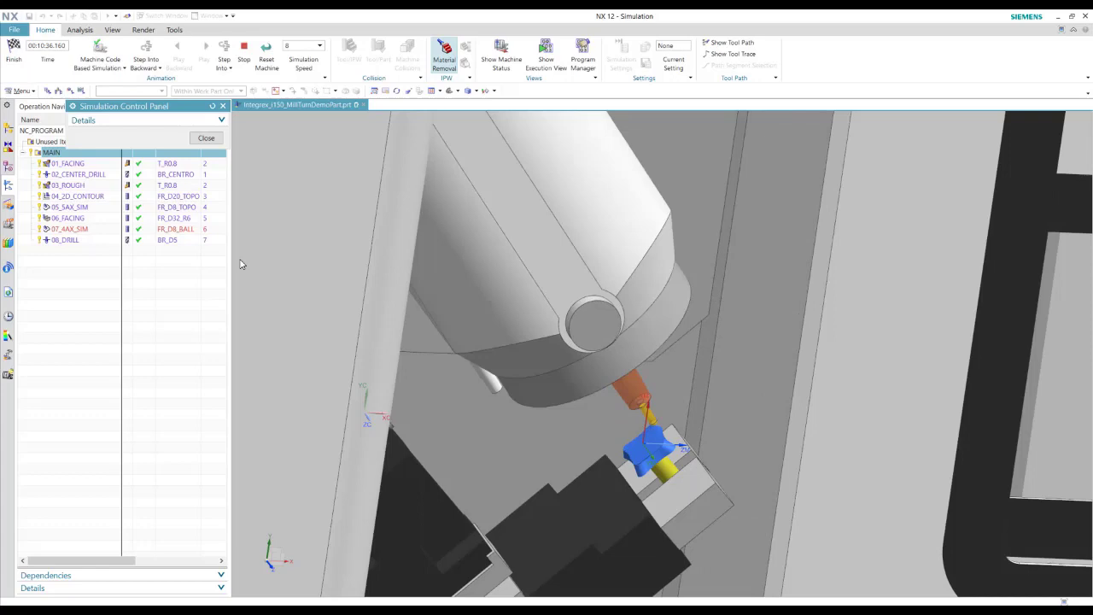
pyautogui.scroll(6, 334, 263)
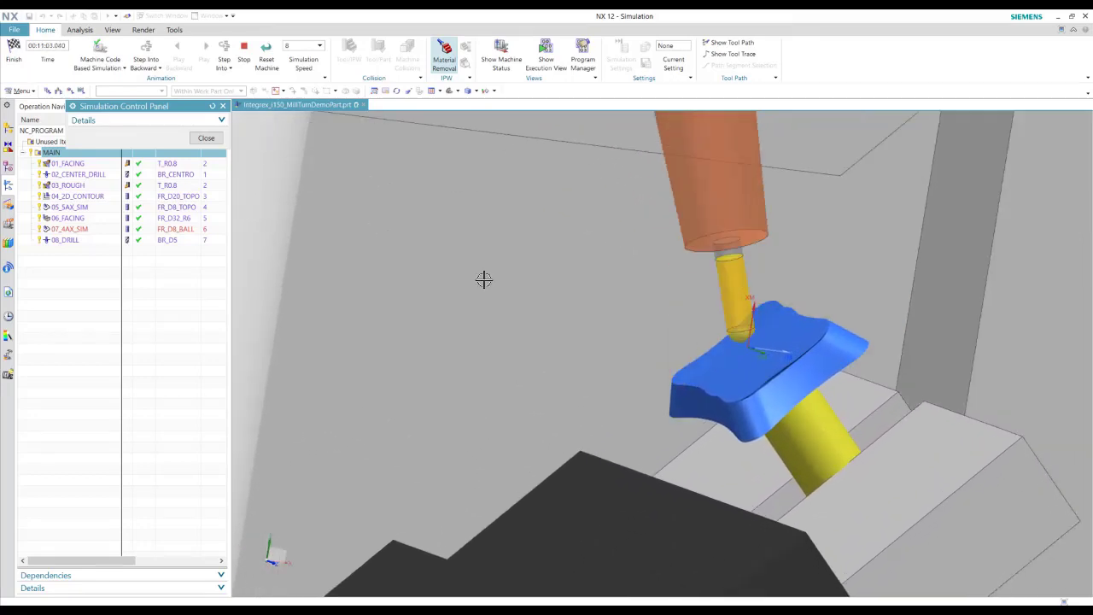
pyautogui.scroll(-8, 483, 279)
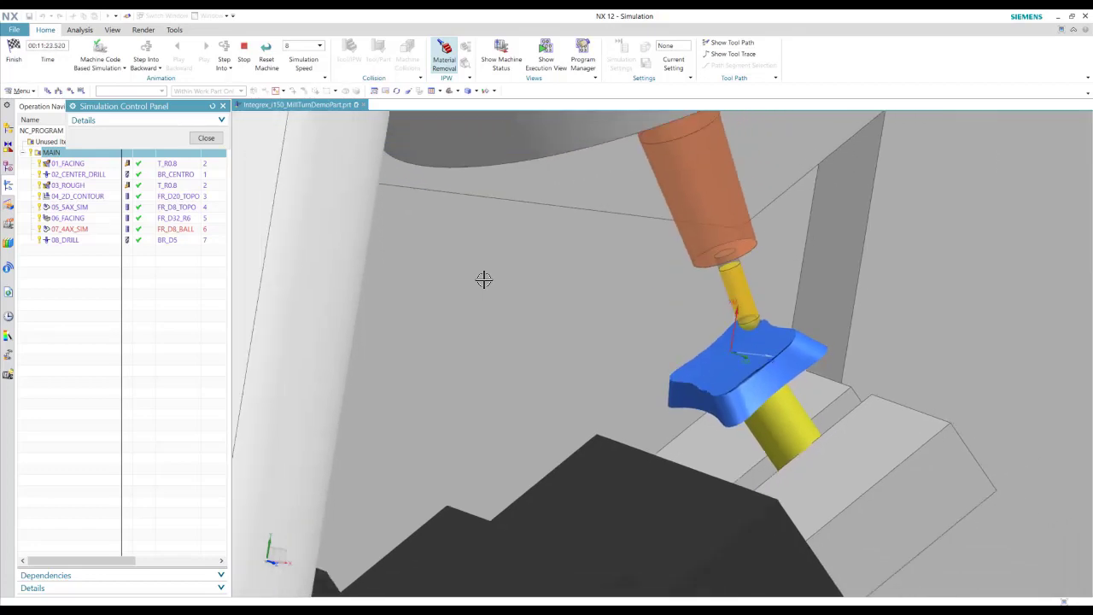
pyautogui.scroll(-3, 483, 277)
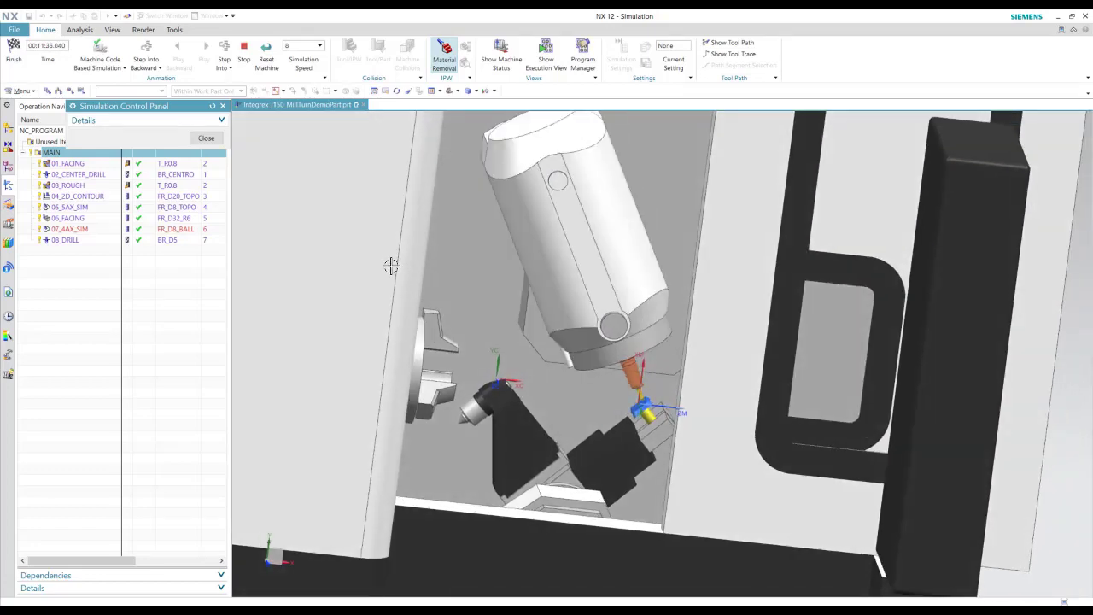